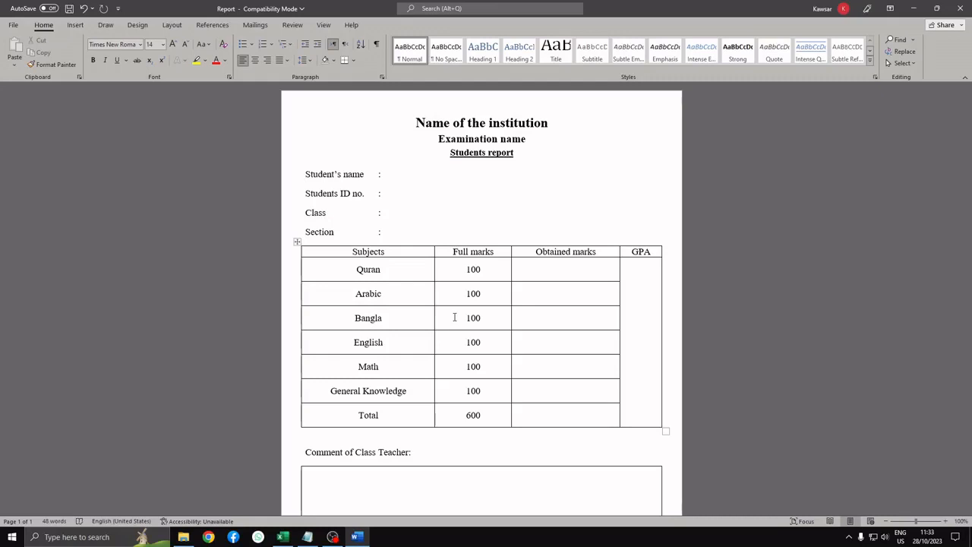
Examine the blank student fields and marks table in the Word report form alongside the student marks sheet in Excel.
{"action": "left_click", "coordinate": [404, 193]}
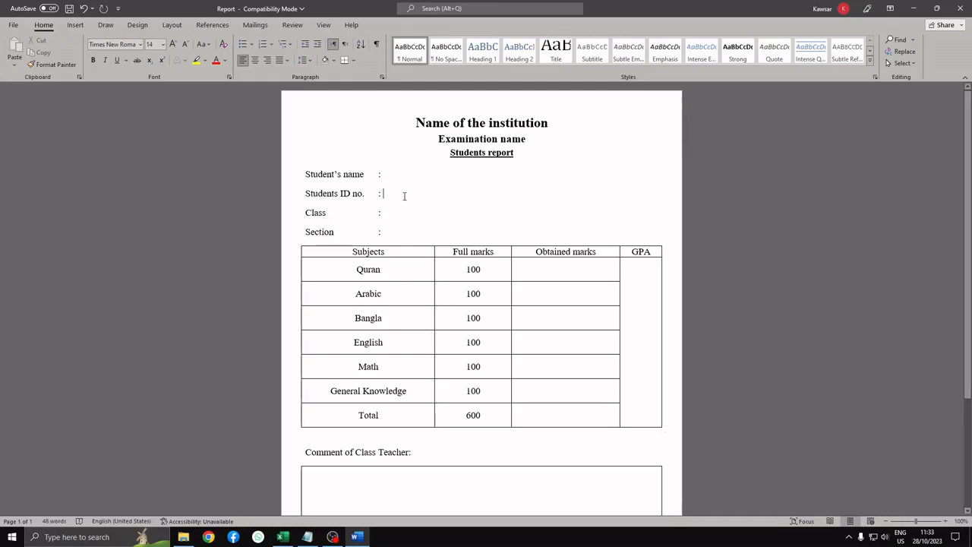
{"action": "left_click", "coordinate": [402, 213]}
{"action": "scroll", "coordinate": [395, 383], "scroll_direction": "down", "scroll_amount": 1}
{"action": "scroll", "coordinate": [395, 382], "scroll_direction": "up", "scroll_amount": 1}
{"action": "left_click", "coordinate": [283, 536]}
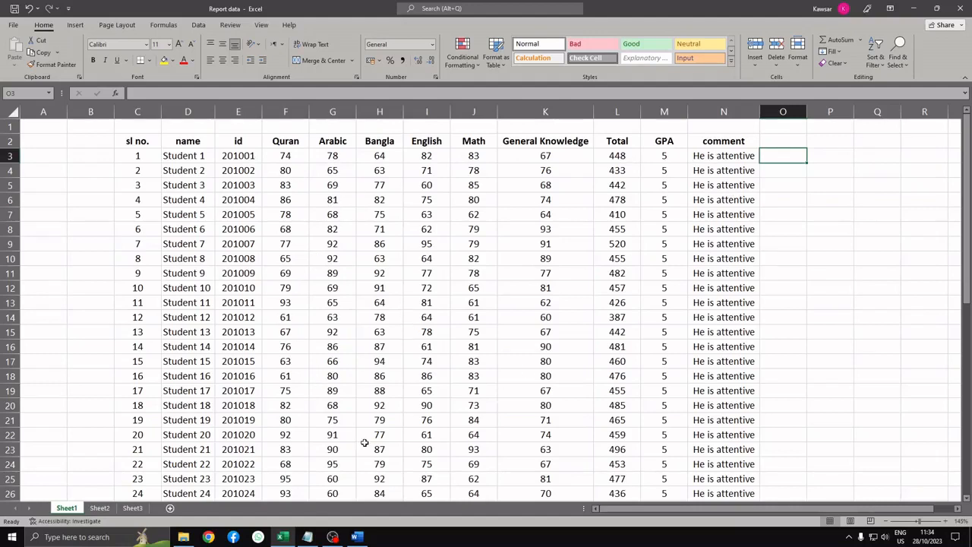
{"action": "left_click", "coordinate": [356, 537]}
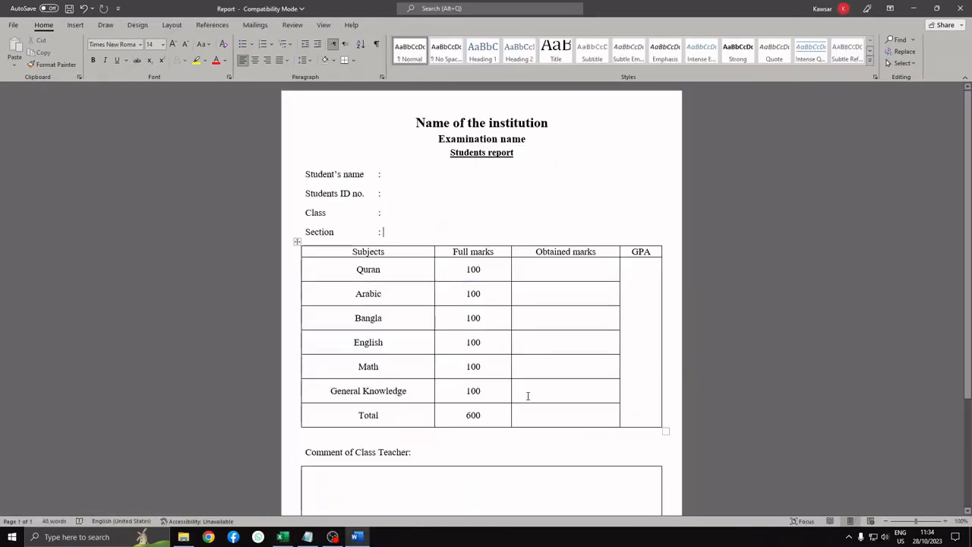
{"action": "left_click", "coordinate": [282, 537]}
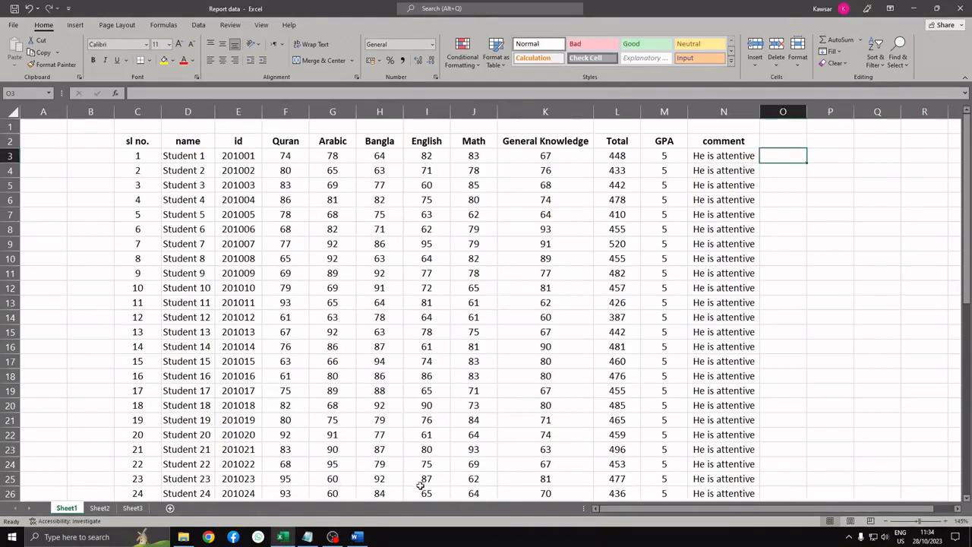
{"action": "left_click", "coordinate": [359, 538]}
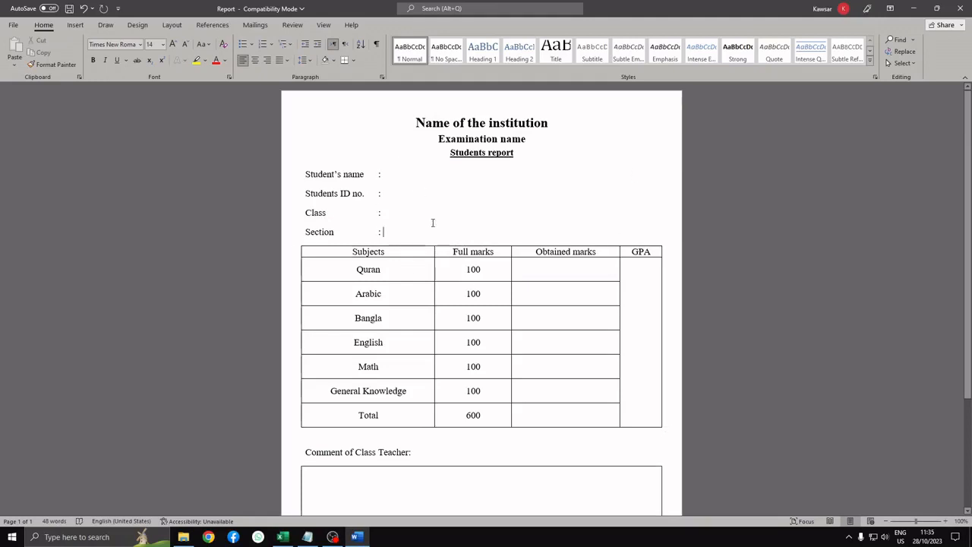
{"action": "left_click", "coordinate": [281, 536]}
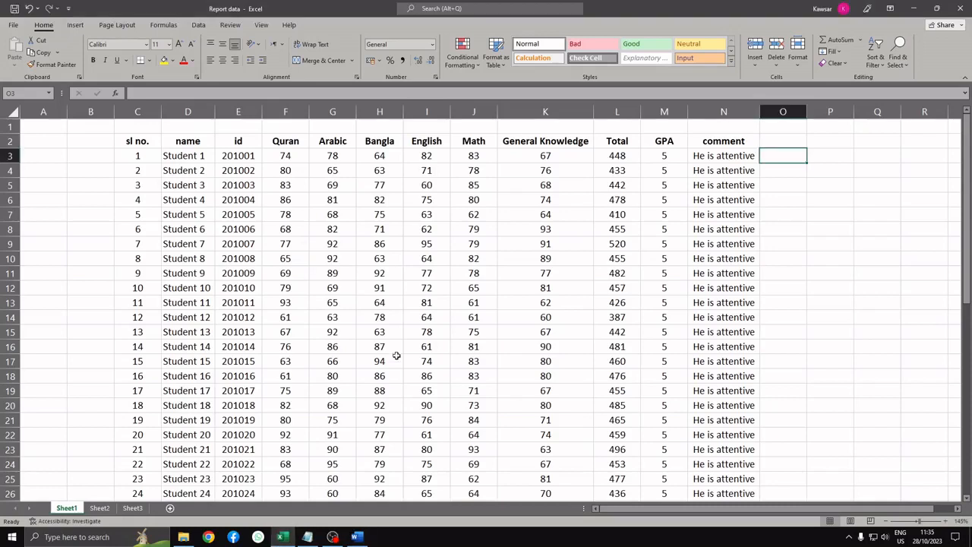
{"action": "left_click", "coordinate": [368, 537]}
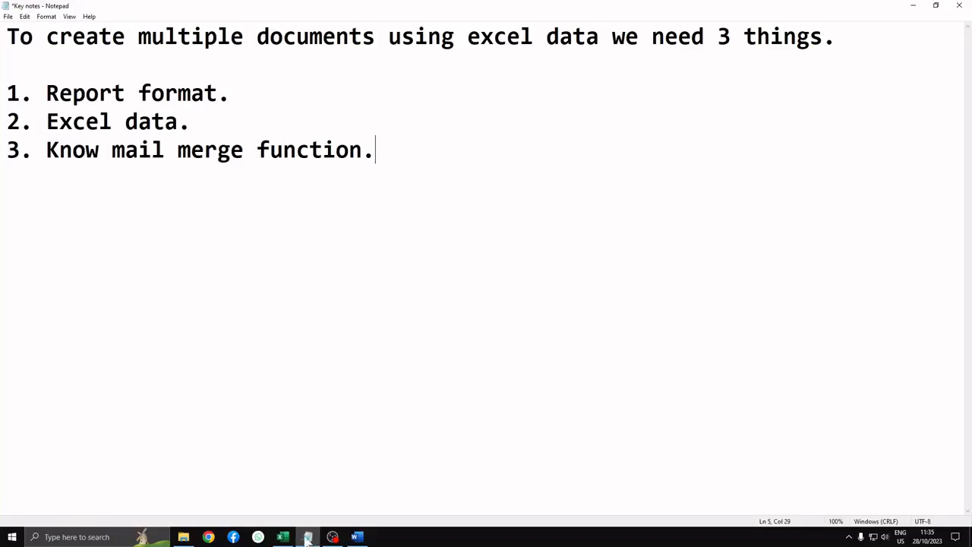
Read the requirements in the Notepad key notes, checking the Word report format and the full student list in Excel against them.
{"action": "left_click", "coordinate": [307, 537]}
{"action": "left_click", "coordinate": [332, 91]}
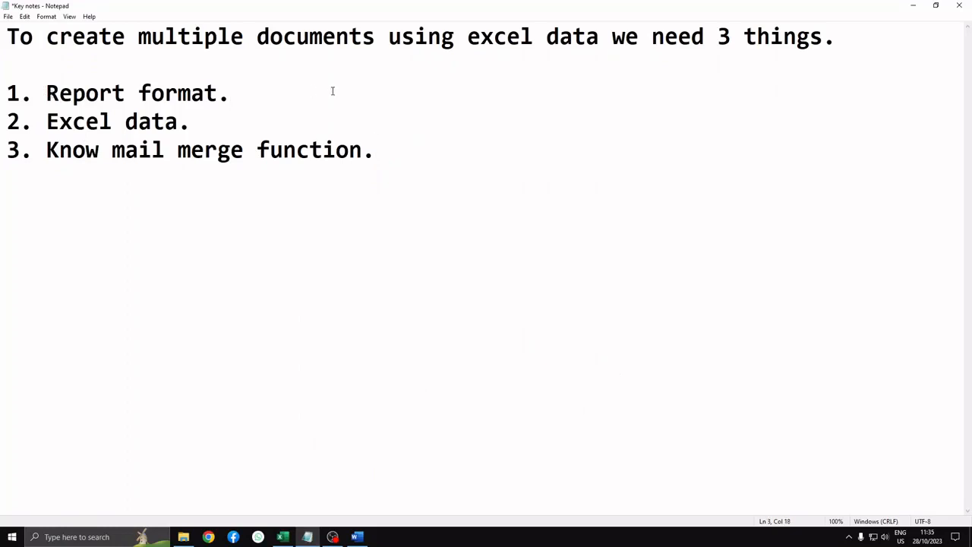
{"action": "left_click", "coordinate": [367, 537]}
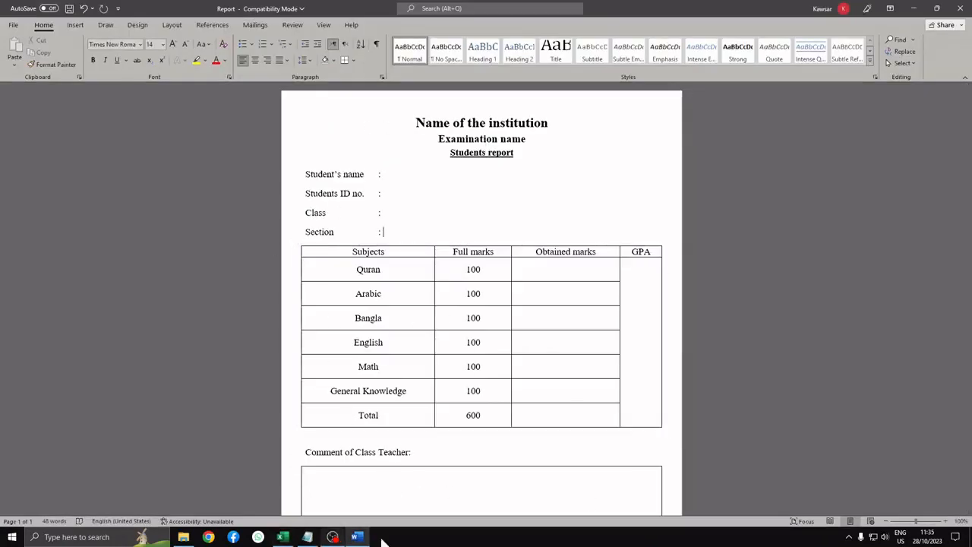
{"action": "left_click", "coordinate": [307, 537]}
{"action": "left_click_drag", "start_coordinate": [47, 121], "coordinate": [191, 150]}
{"action": "left_click", "coordinate": [190, 119]}
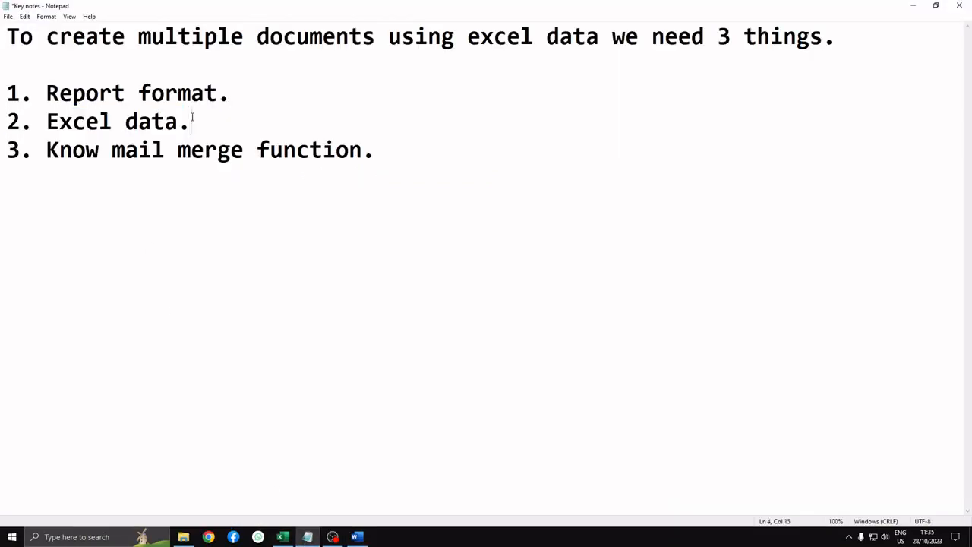
{"action": "left_click", "coordinate": [282, 537]}
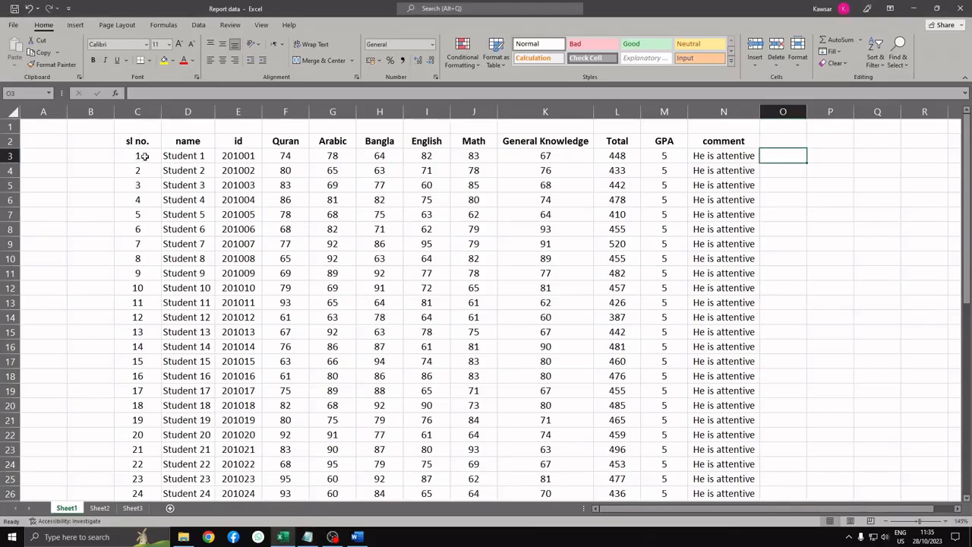
{"action": "scroll", "coordinate": [241, 233], "scroll_direction": "down", "scroll_amount": 11}
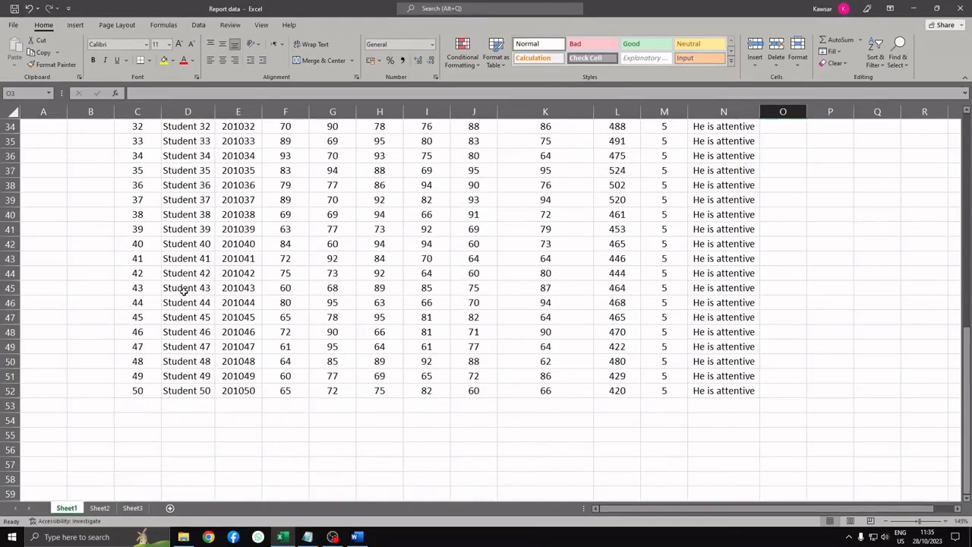
{"action": "scroll", "coordinate": [184, 292], "scroll_direction": "up", "scroll_amount": 6}
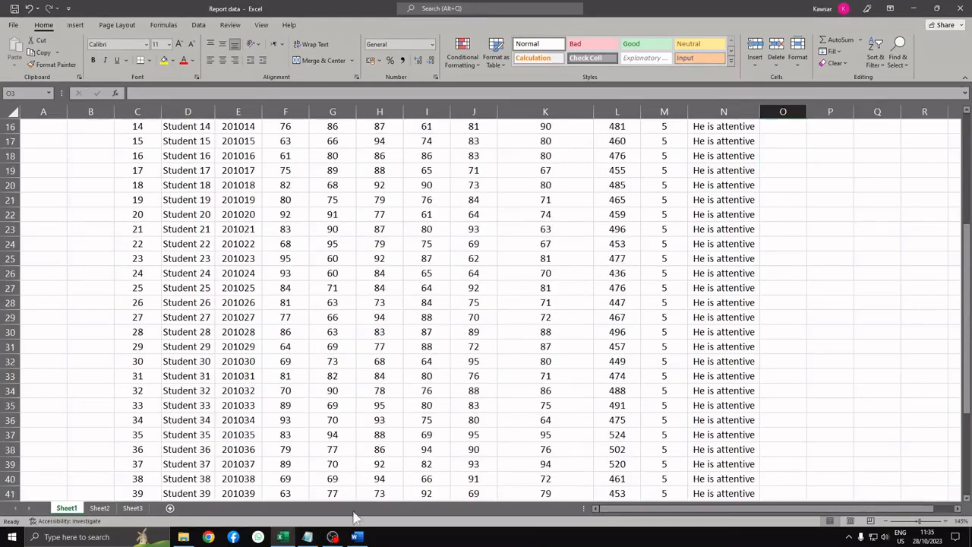
Return to the Notepad key notes to read the mail merge requirement, and dismiss the download notification.
{"action": "left_click", "coordinate": [357, 536]}
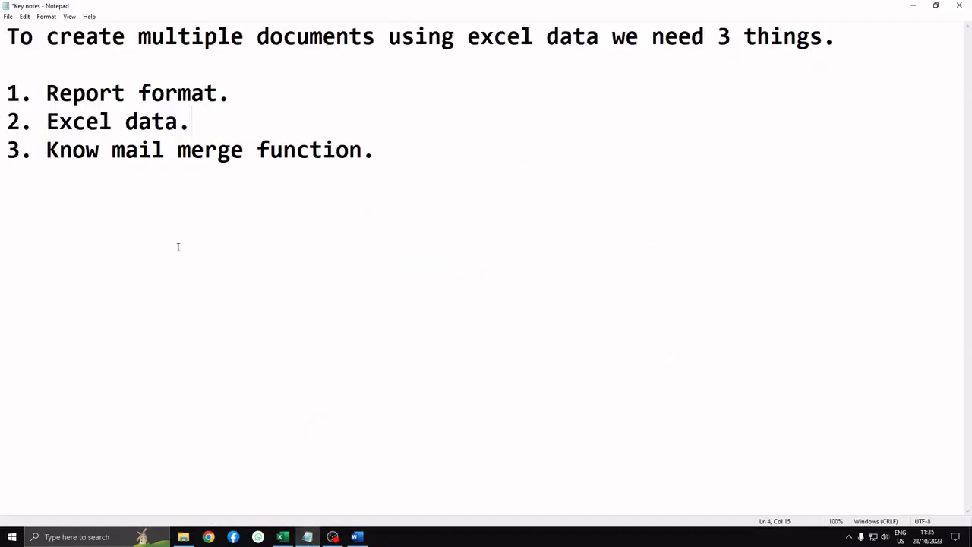
{"action": "left_click_drag", "start_coordinate": [45, 149], "coordinate": [380, 167]}
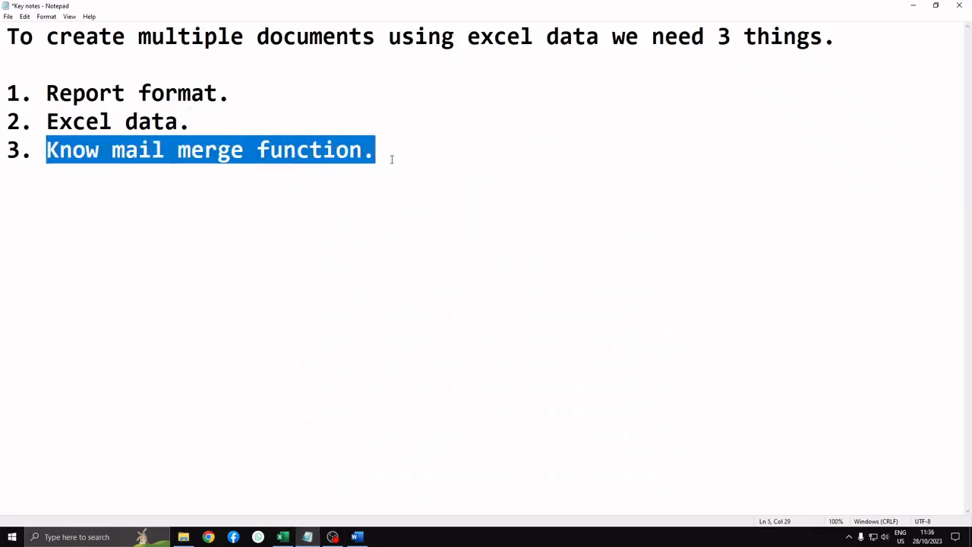
{"action": "left_click", "coordinate": [395, 157]}
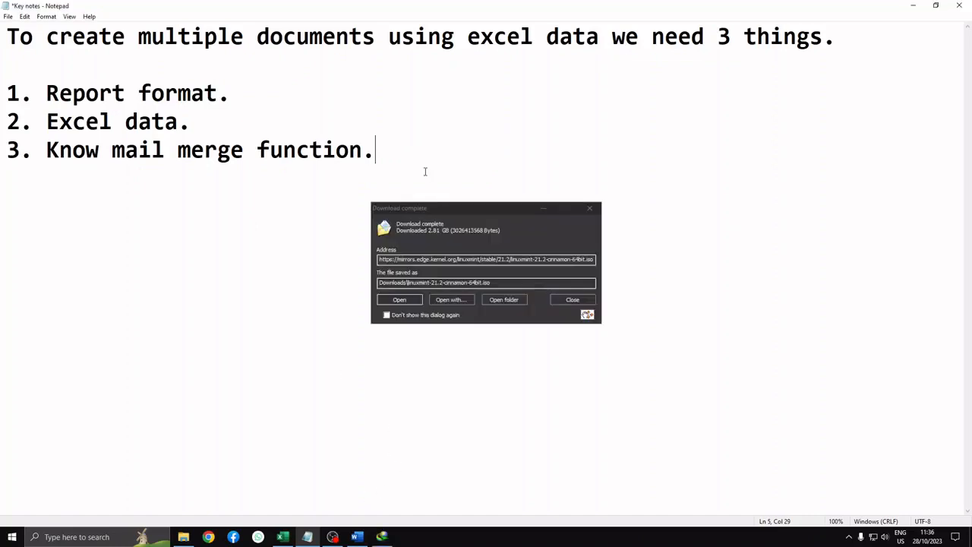
{"action": "left_click", "coordinate": [560, 299]}
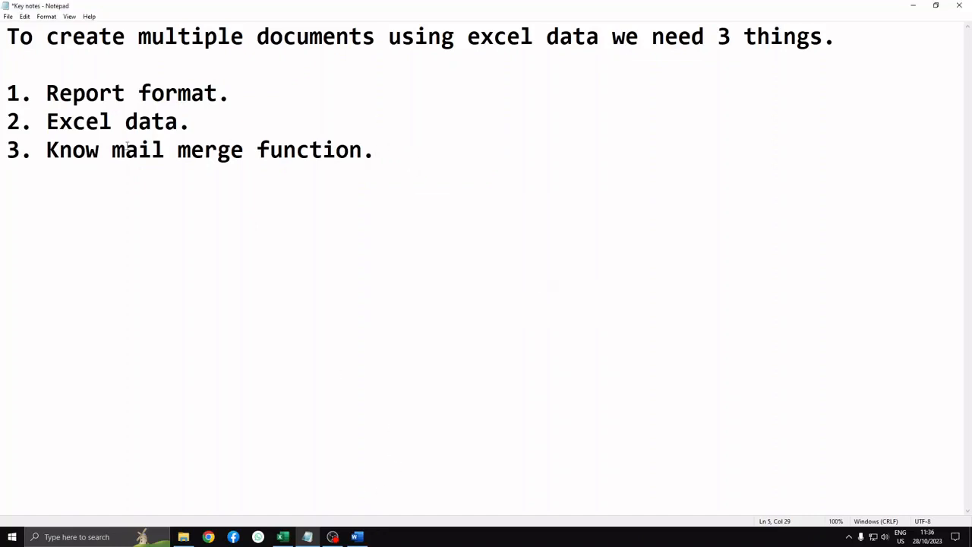
Switch to the Word report form and review the blank student detail fields from Student's name to Section.
{"action": "left_click", "coordinate": [364, 537]}
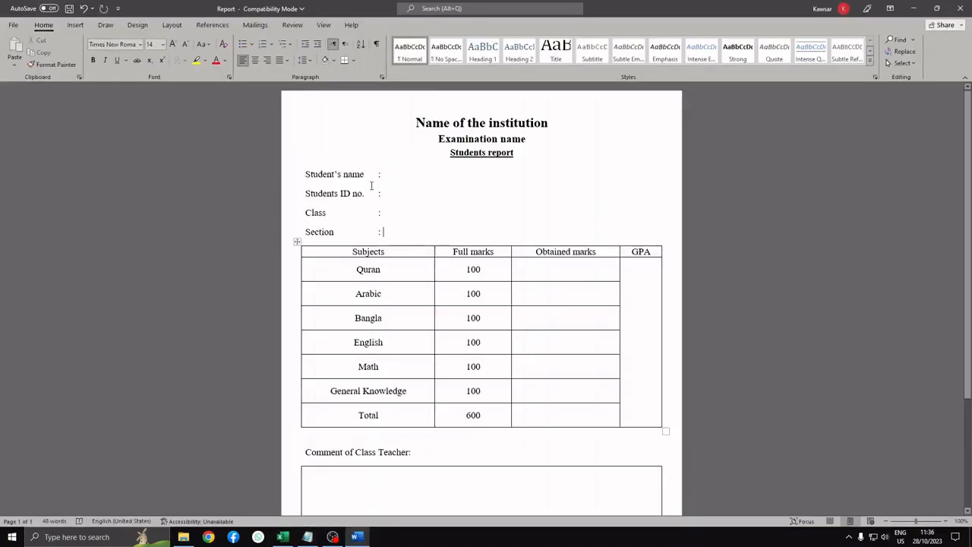
{"action": "left_click", "coordinate": [582, 224]}
{"action": "left_click", "coordinate": [412, 176]}
{"action": "left_click", "coordinate": [402, 237]}
Switch to the Excel workbook and examine the first student's record, from serial number, name and ID to the Math mark.
{"action": "left_click", "coordinate": [287, 537]}
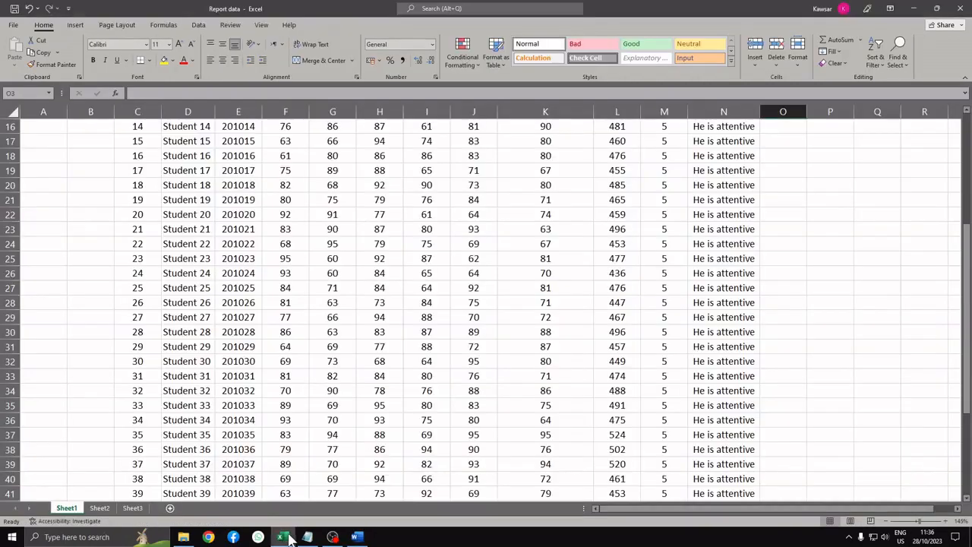
{"action": "scroll", "coordinate": [227, 366], "scroll_direction": "up", "scroll_amount": 5}
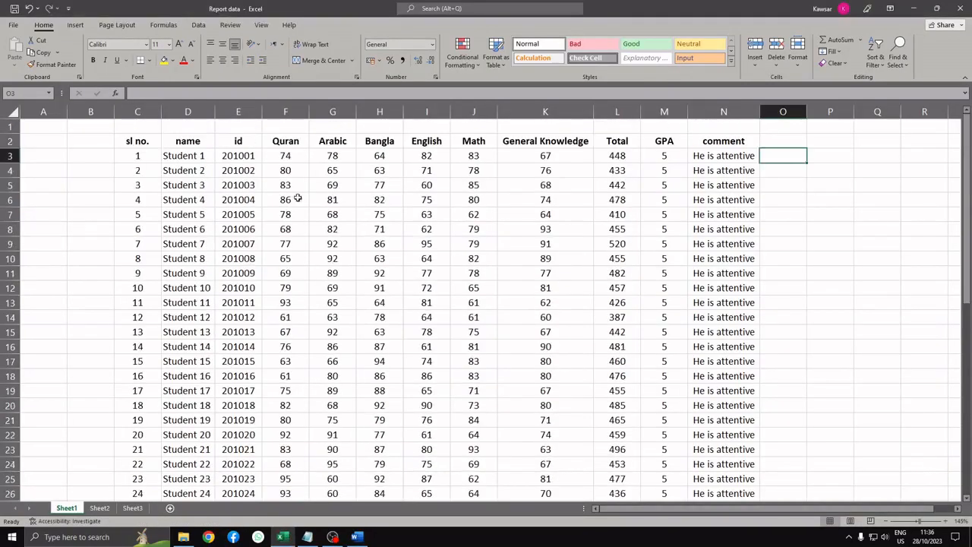
{"action": "left_click", "coordinate": [149, 137]}
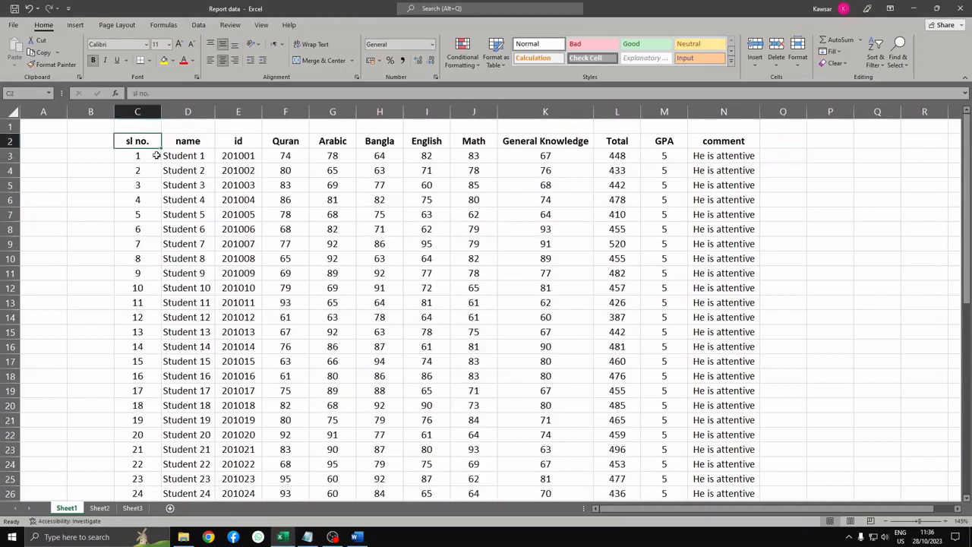
{"action": "left_click", "coordinate": [197, 156]}
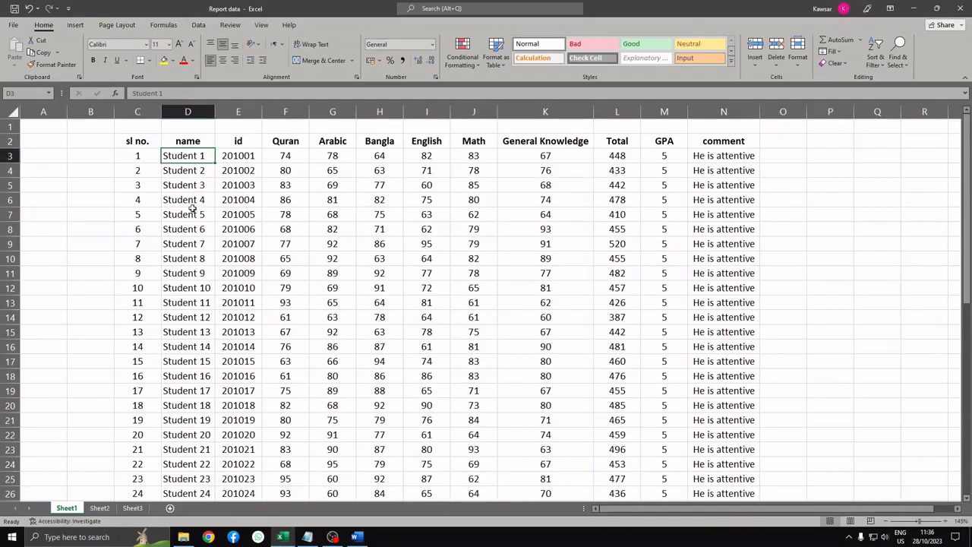
{"action": "left_click", "coordinate": [235, 157]}
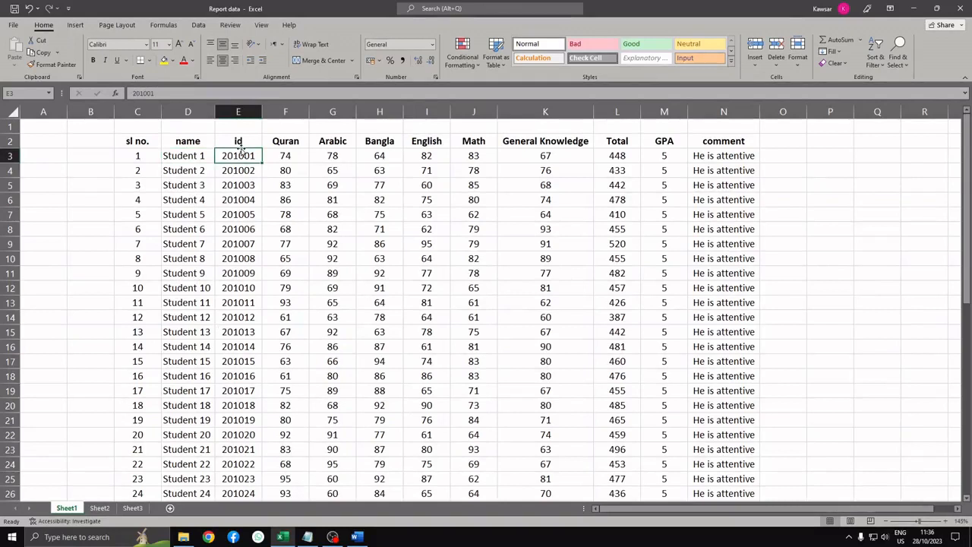
{"action": "left_click", "coordinate": [291, 155]}
{"action": "left_click", "coordinate": [319, 155]}
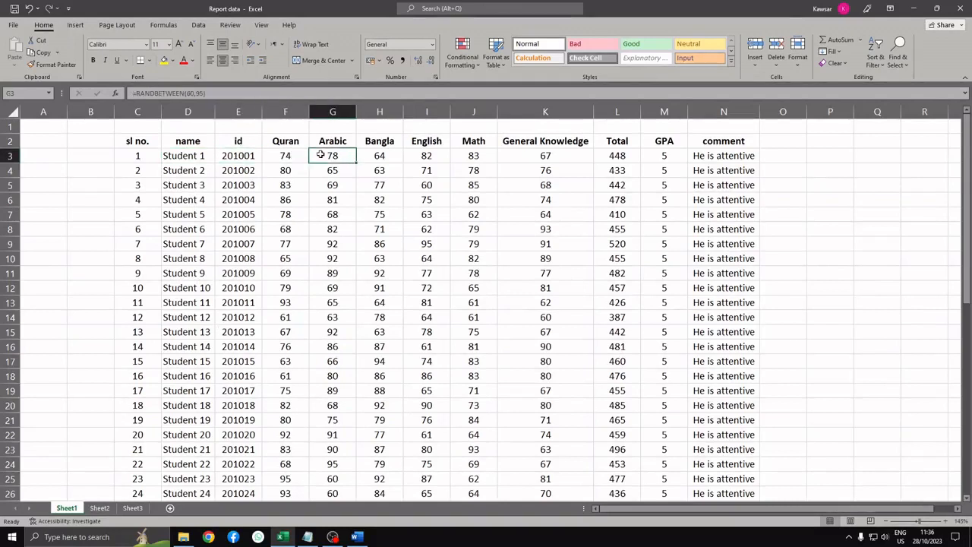
{"action": "left_click", "coordinate": [399, 156]}
{"action": "left_click", "coordinate": [442, 158]}
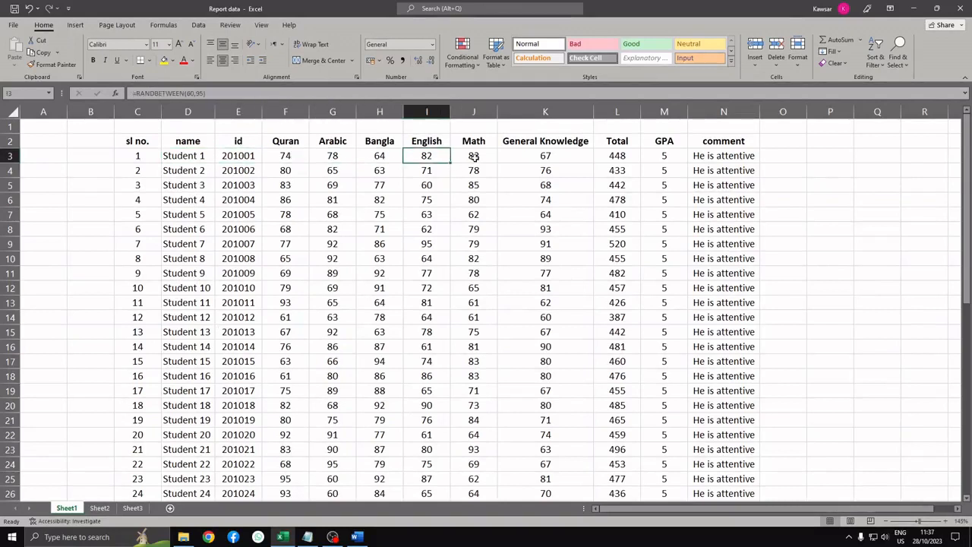
{"action": "left_click", "coordinate": [475, 158]}
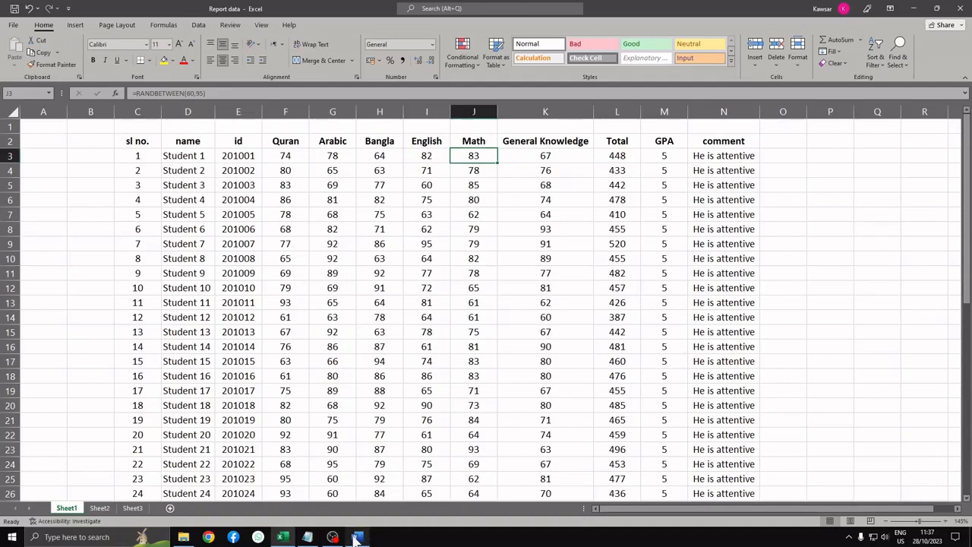
Review each column heading in row 2 of the data sheet, from sl no. through comment.
{"action": "left_click", "coordinate": [146, 137]}
{"action": "left_click", "coordinate": [210, 142]}
{"action": "left_click", "coordinate": [247, 142]}
{"action": "left_click", "coordinate": [290, 141]}
{"action": "left_click", "coordinate": [334, 141]}
{"action": "left_click", "coordinate": [381, 143]}
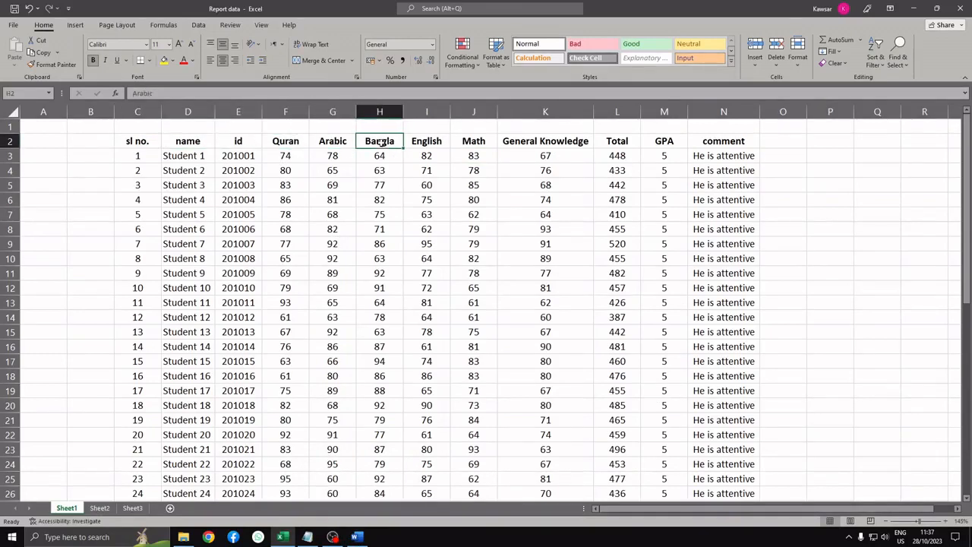
{"action": "left_click", "coordinate": [426, 141]}
{"action": "left_click", "coordinate": [492, 142]}
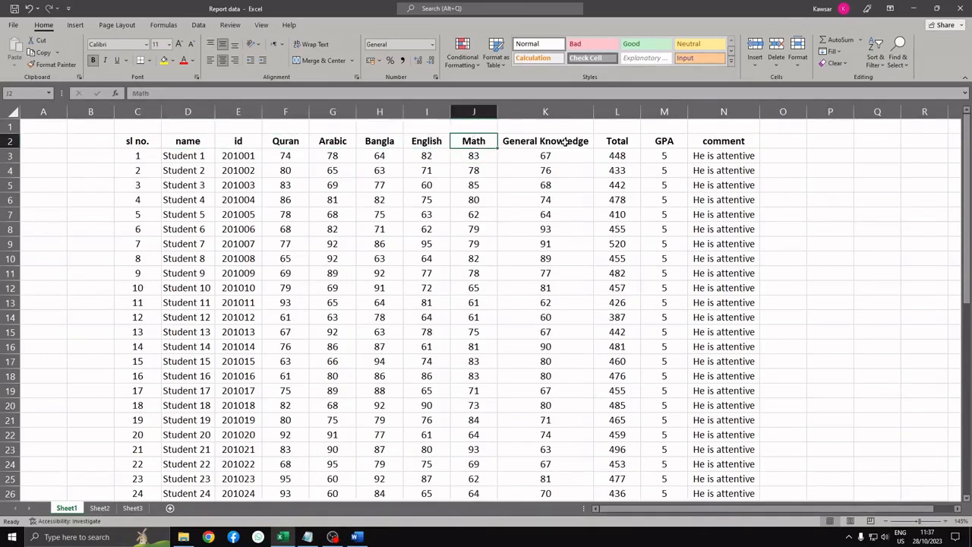
{"action": "left_click", "coordinate": [566, 143]}
{"action": "left_click", "coordinate": [631, 142]}
{"action": "left_click", "coordinate": [678, 141]}
{"action": "left_click", "coordinate": [715, 141]}
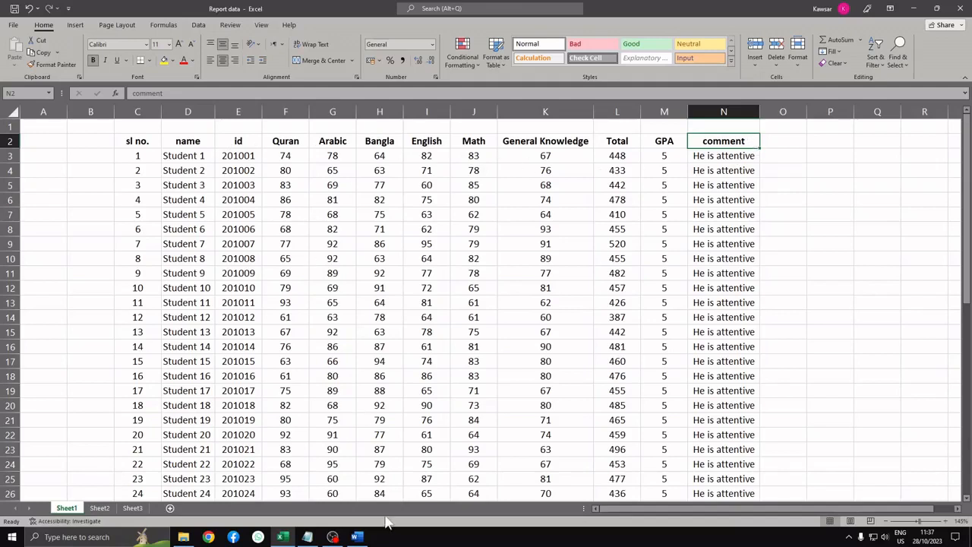
Switch to the Word report form and attach Sheet1$ of the existing Report data workbook as the mail merge recipient list.
{"action": "mouse_move", "coordinate": [358, 536]}
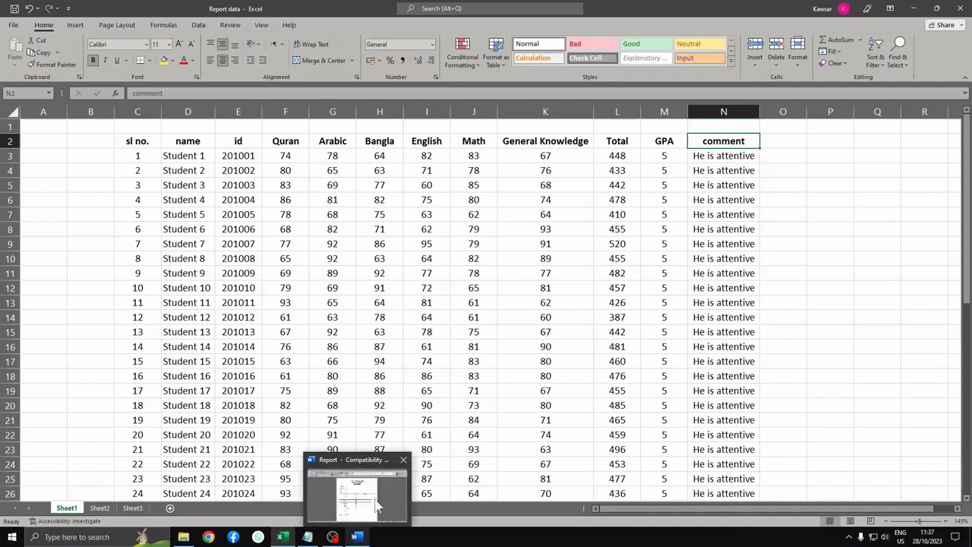
{"action": "left_click", "coordinate": [378, 505]}
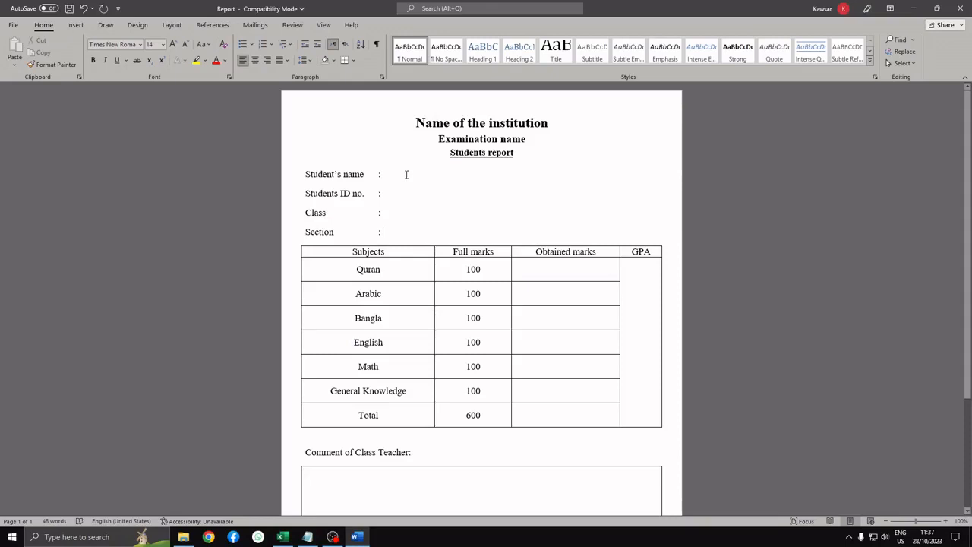
{"action": "left_click", "coordinate": [255, 25]}
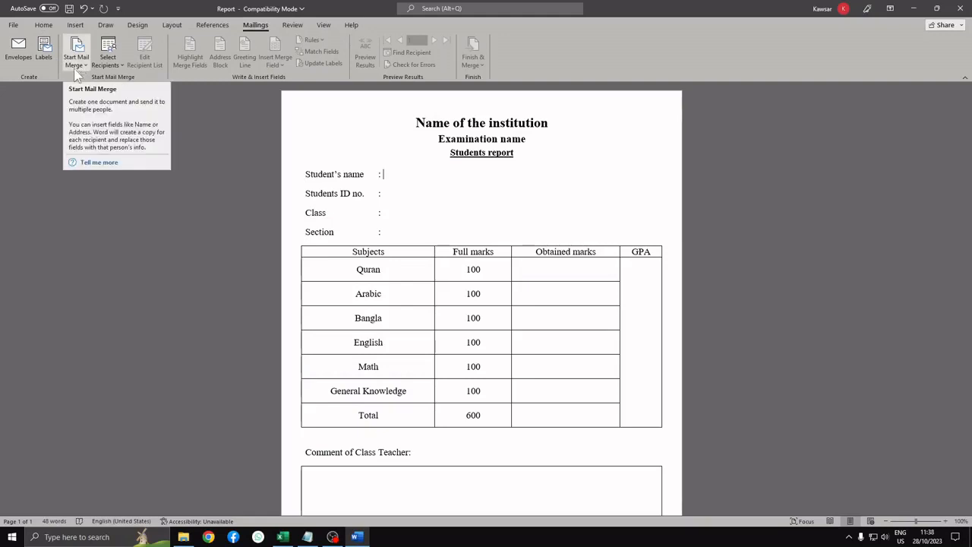
{"action": "left_click", "coordinate": [120, 67]}
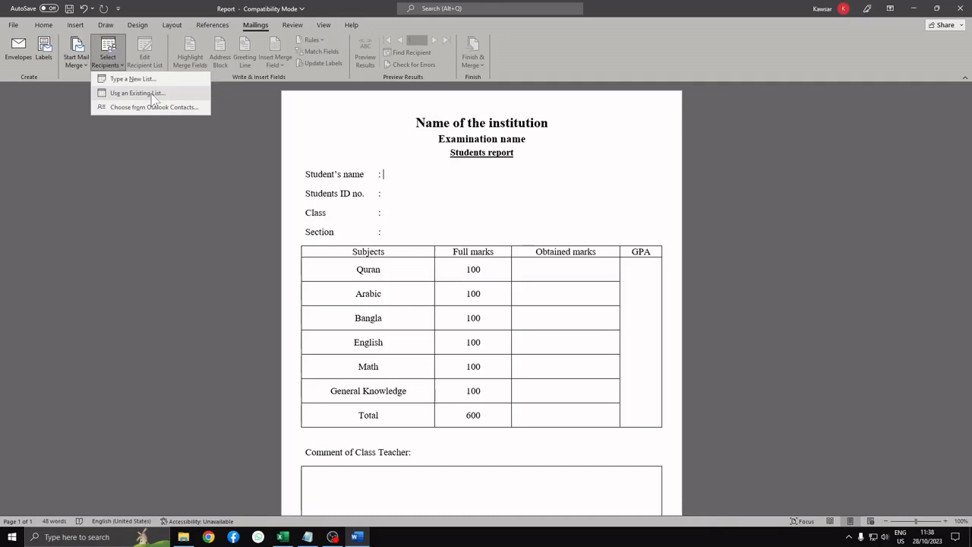
{"action": "left_click", "coordinate": [151, 94]}
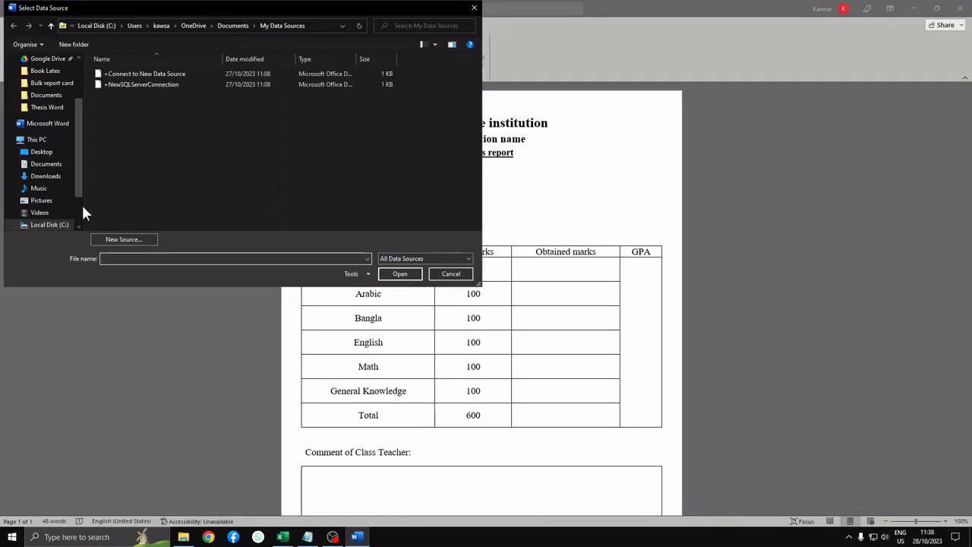
{"action": "left_click", "coordinate": [67, 82]}
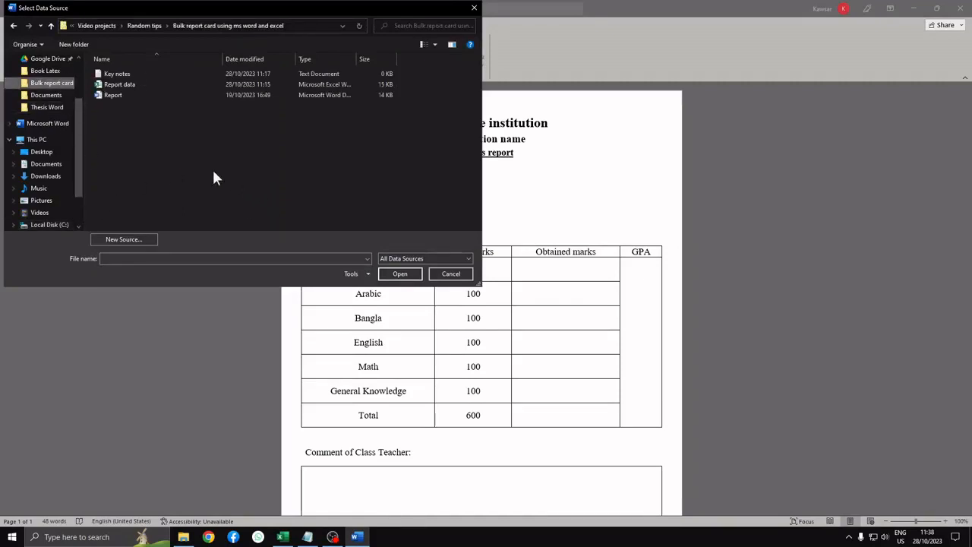
{"action": "left_click", "coordinate": [141, 84]}
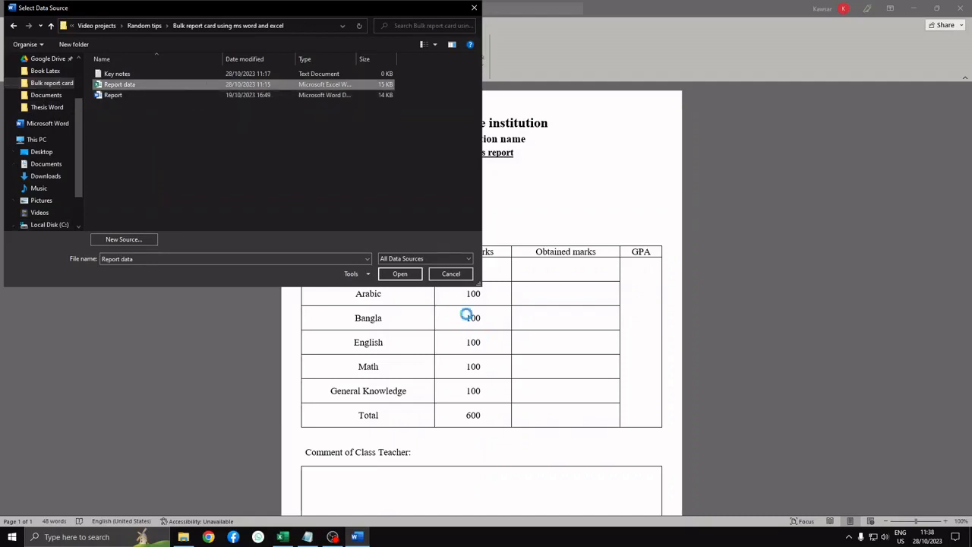
{"action": "left_click", "coordinate": [400, 274]}
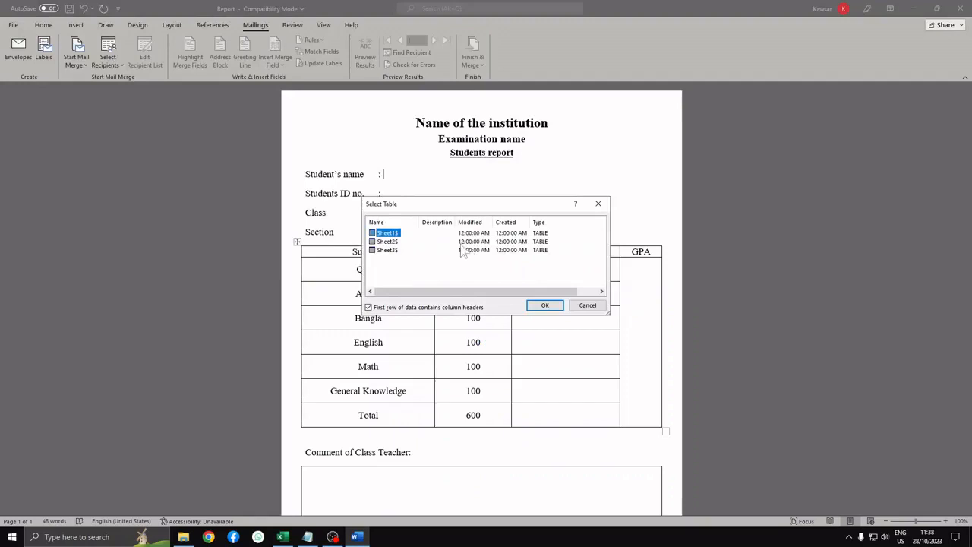
{"action": "left_click", "coordinate": [545, 305]}
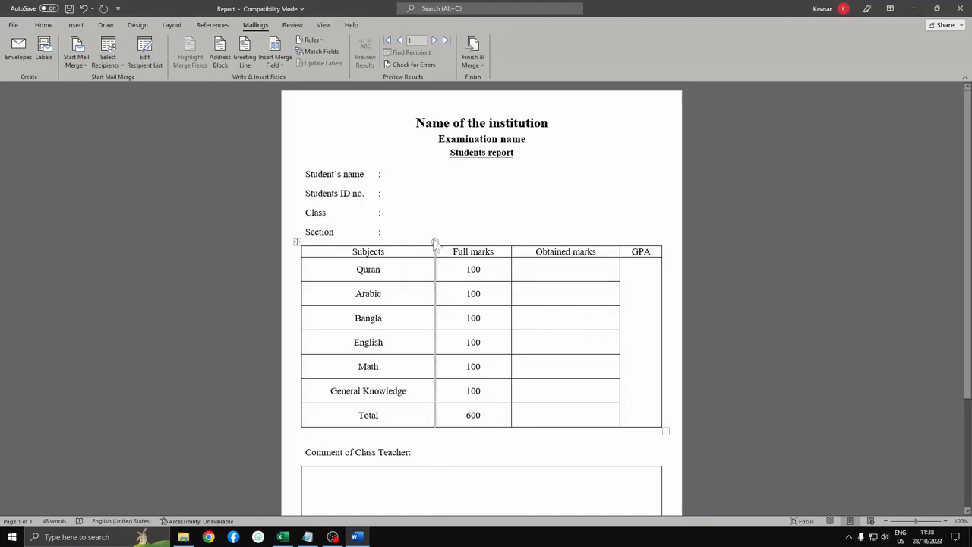
Compare the merge fields offered in Word with the column headings in the Excel data sheet, ending back in the report form.
{"action": "left_click", "coordinate": [401, 196]}
{"action": "left_click", "coordinate": [387, 230]}
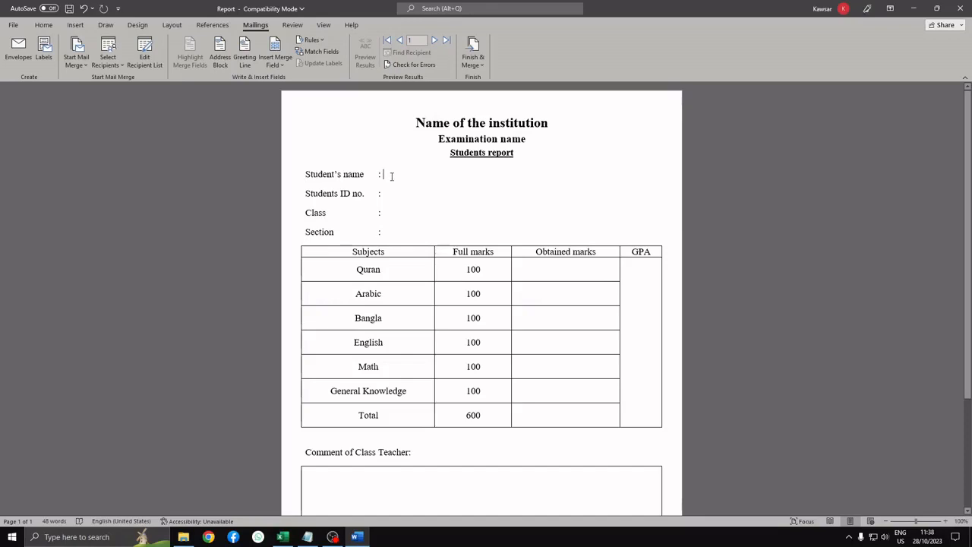
{"action": "key", "text": "alt+Tab"}
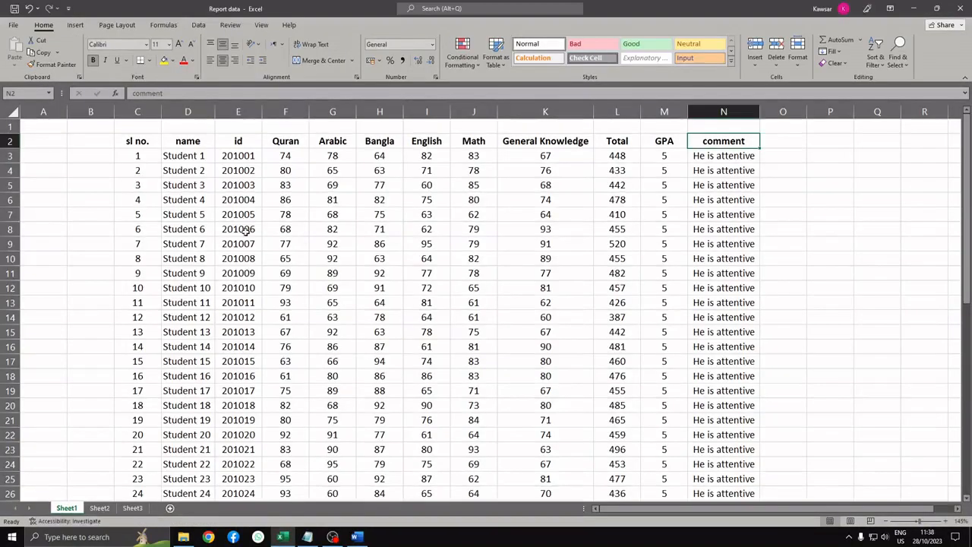
{"action": "left_click", "coordinate": [357, 537]}
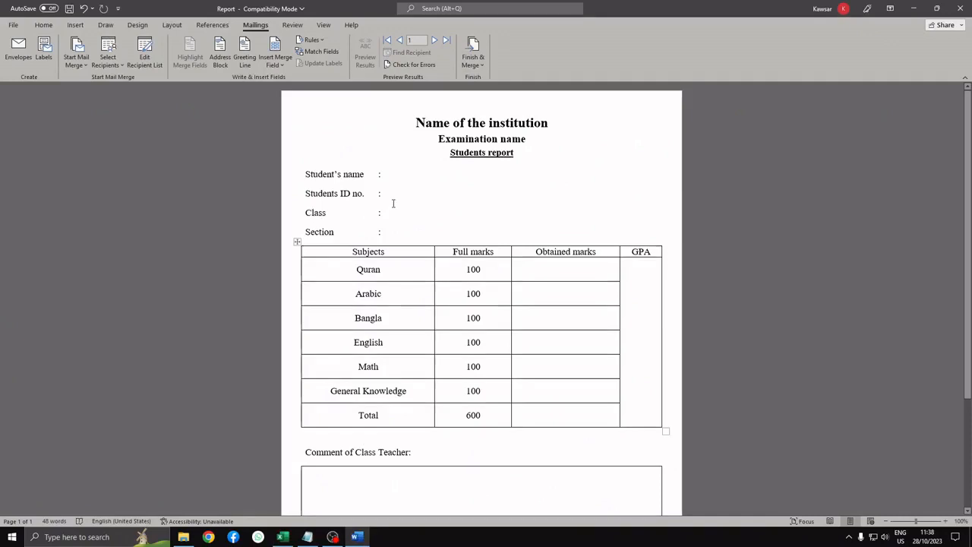
{"action": "left_click", "coordinate": [283, 66]}
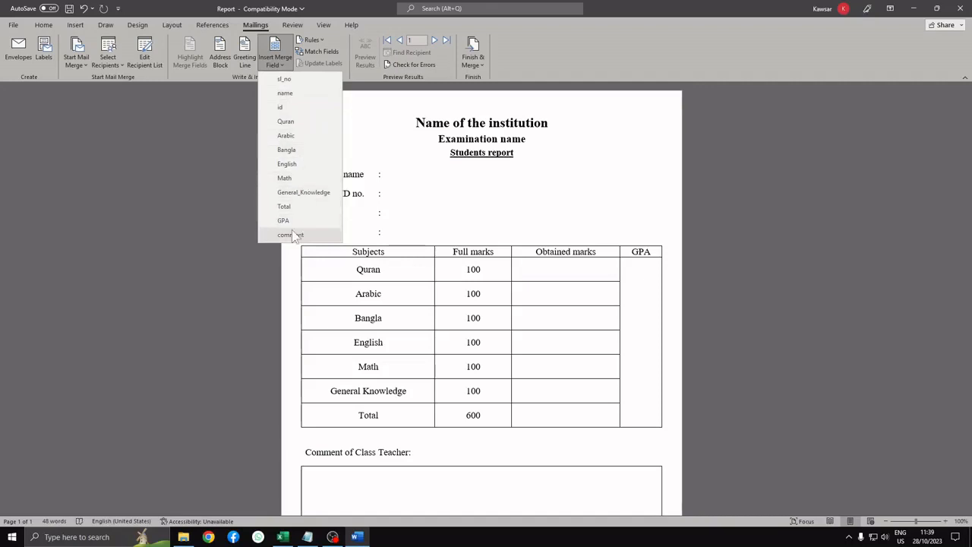
{"action": "left_click", "coordinate": [282, 537]}
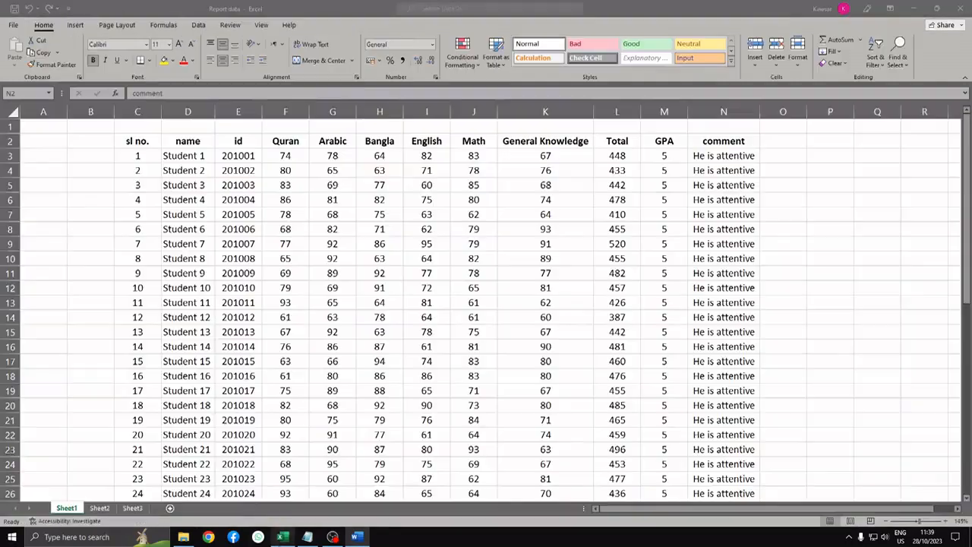
{"action": "left_click", "coordinate": [129, 142]}
{"action": "left_click", "coordinate": [185, 140]}
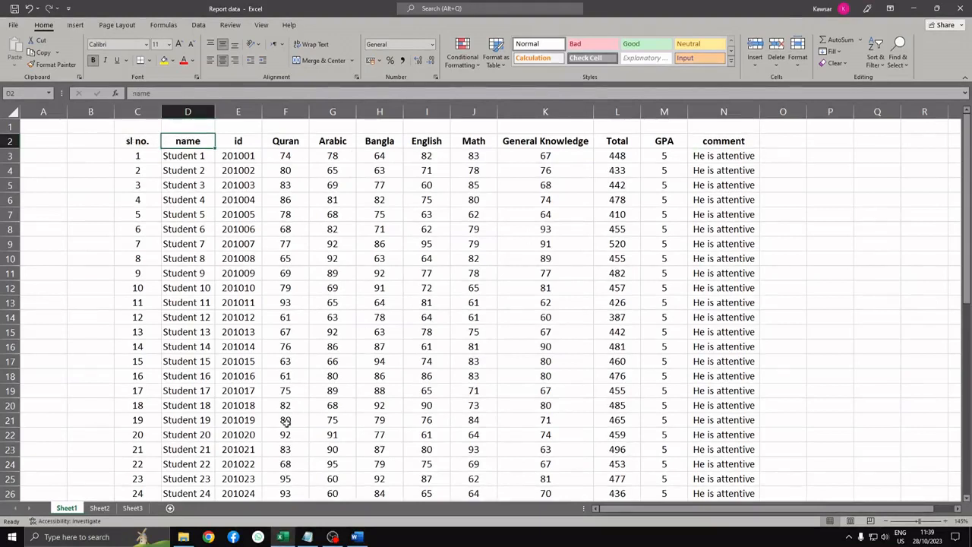
{"action": "left_click", "coordinate": [356, 537]}
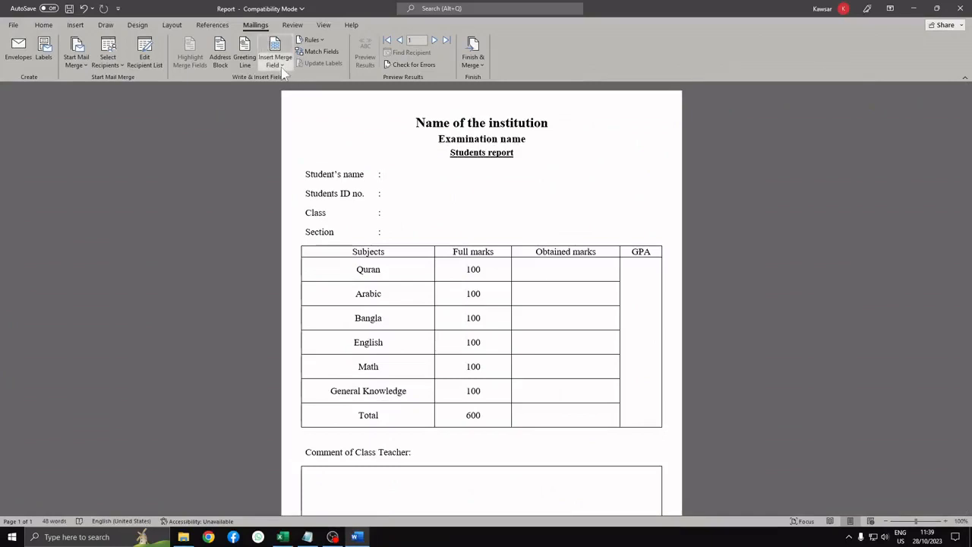
{"action": "left_click", "coordinate": [275, 63]}
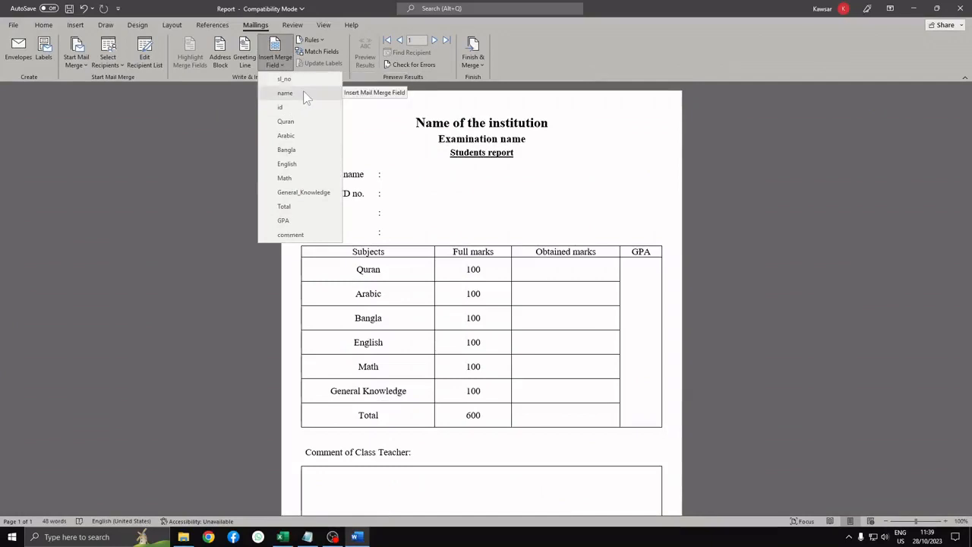
{"action": "left_click", "coordinate": [284, 535]}
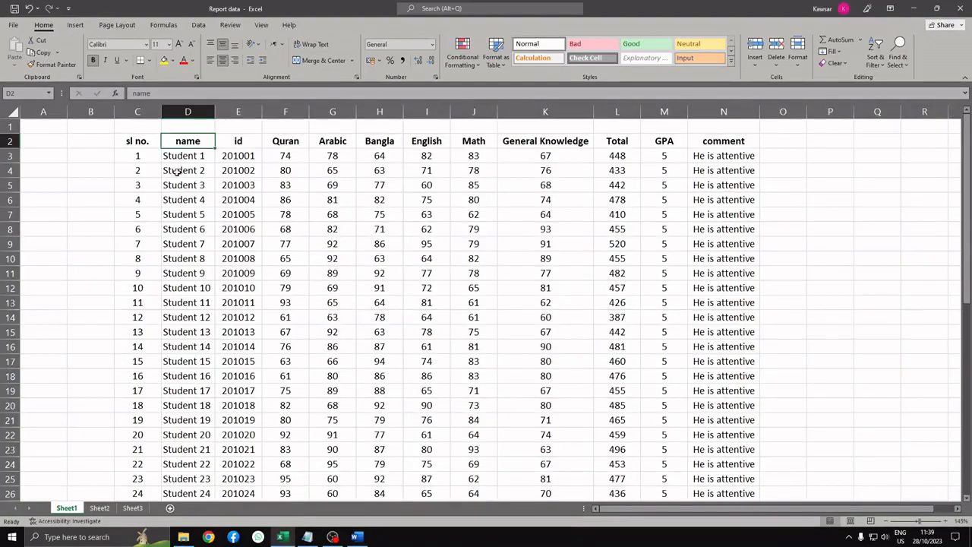
{"action": "left_click", "coordinate": [356, 536]}
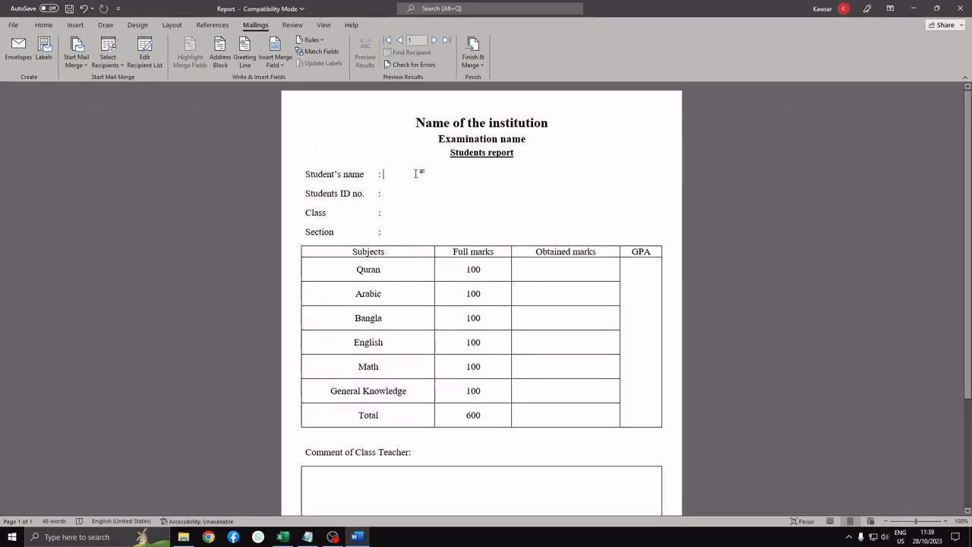
Insert the name merge field after Student's name and the id merge field after Students ID no.
{"action": "left_click", "coordinate": [274, 64]}
{"action": "left_click", "coordinate": [287, 95]}
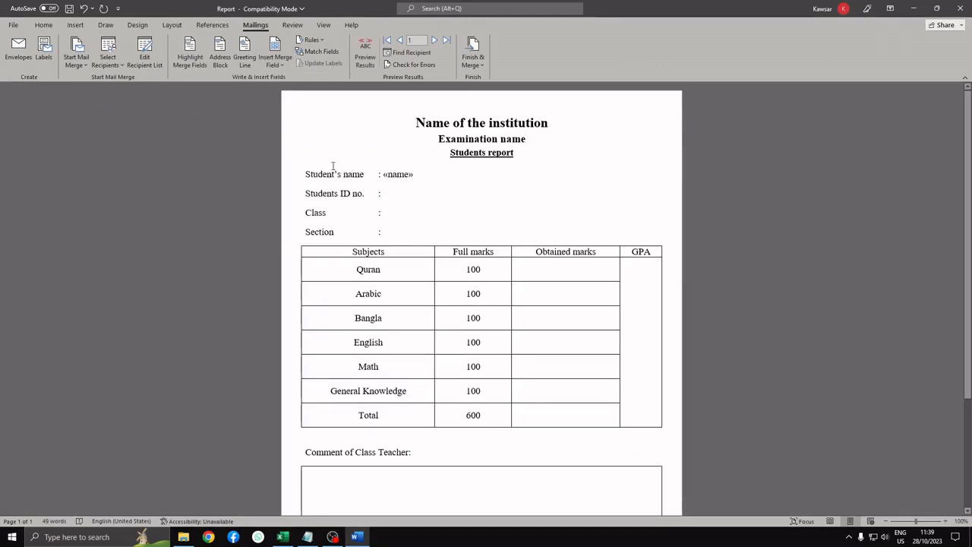
{"action": "left_click", "coordinate": [275, 64]}
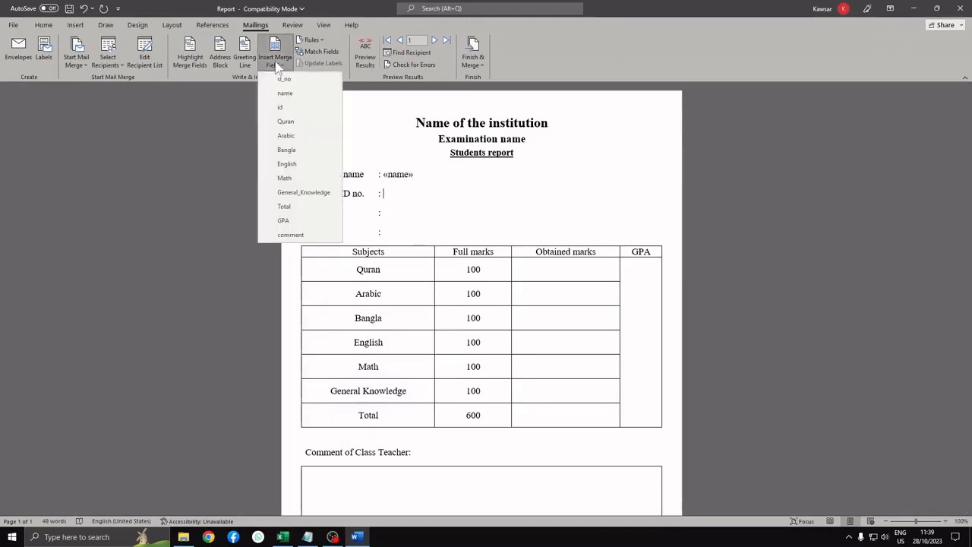
{"action": "left_click", "coordinate": [311, 108]}
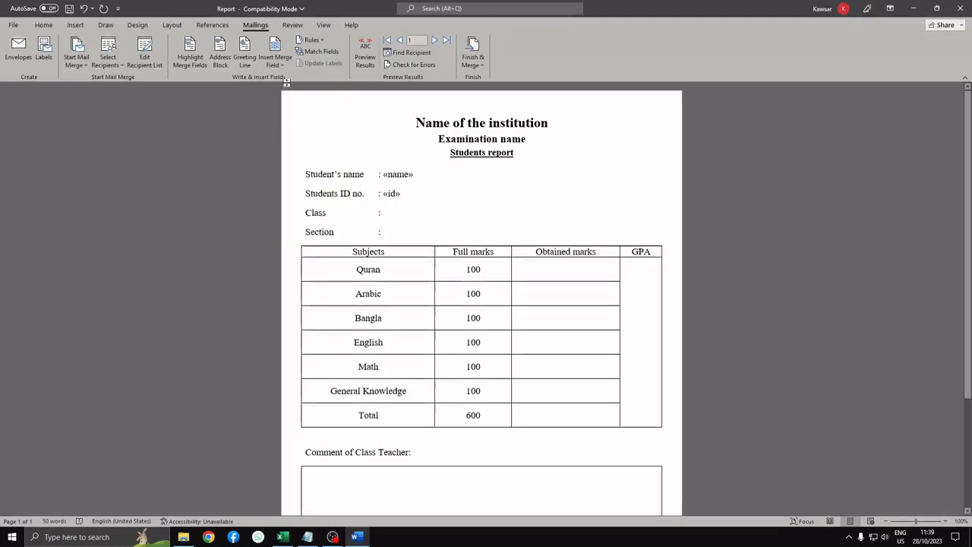
Fill in the Class line with "Two" and the Section line with "Boys".
{"action": "left_click", "coordinate": [281, 64]}
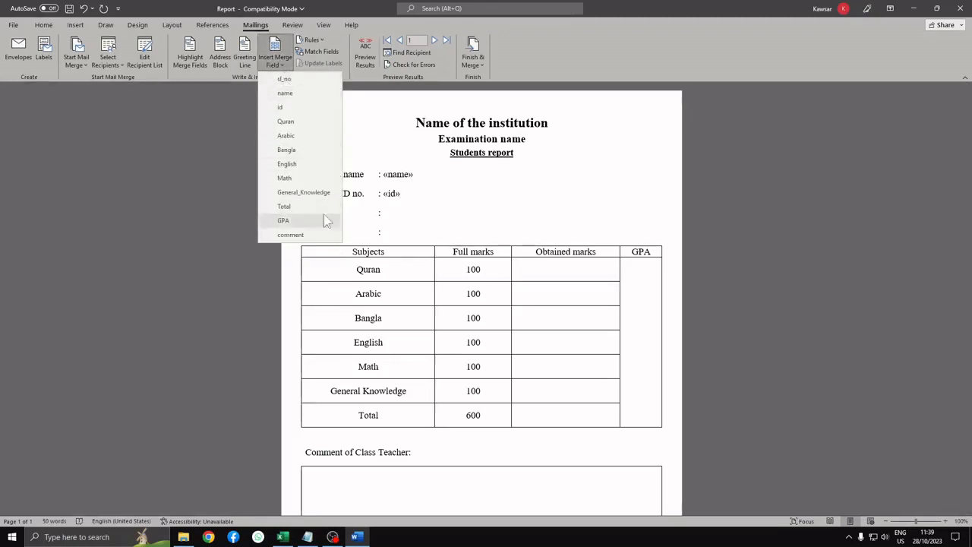
{"action": "left_click", "coordinate": [417, 217]}
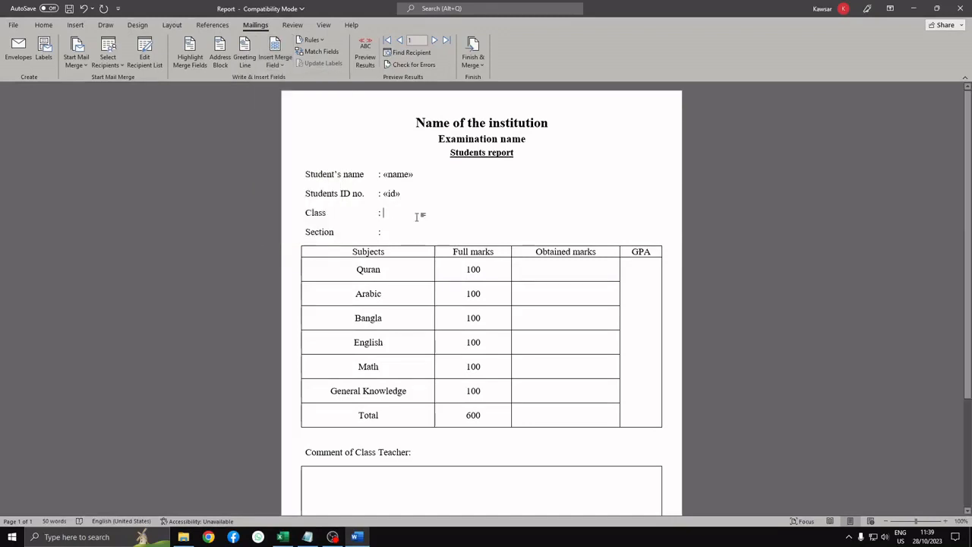
{"action": "type", "text": "Two"}
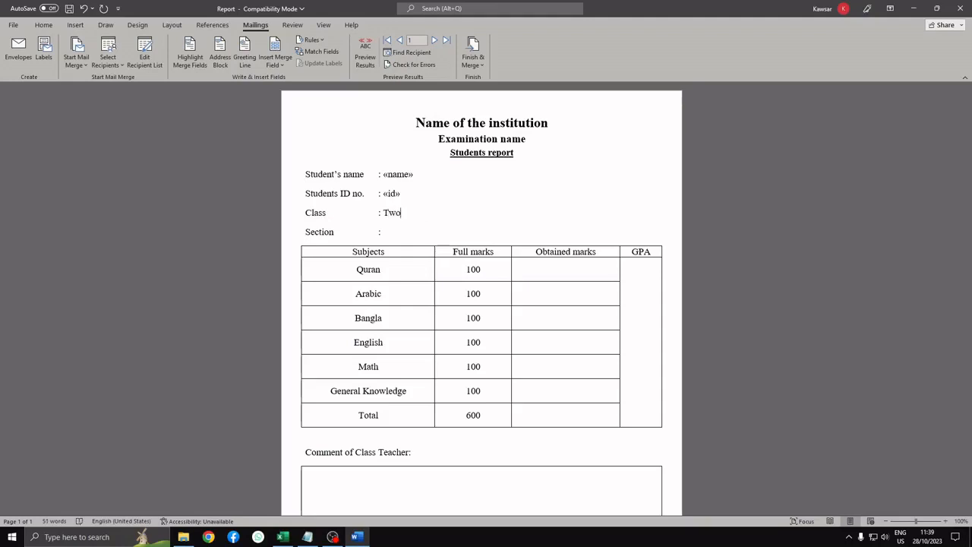
{"action": "left_click", "coordinate": [419, 234]}
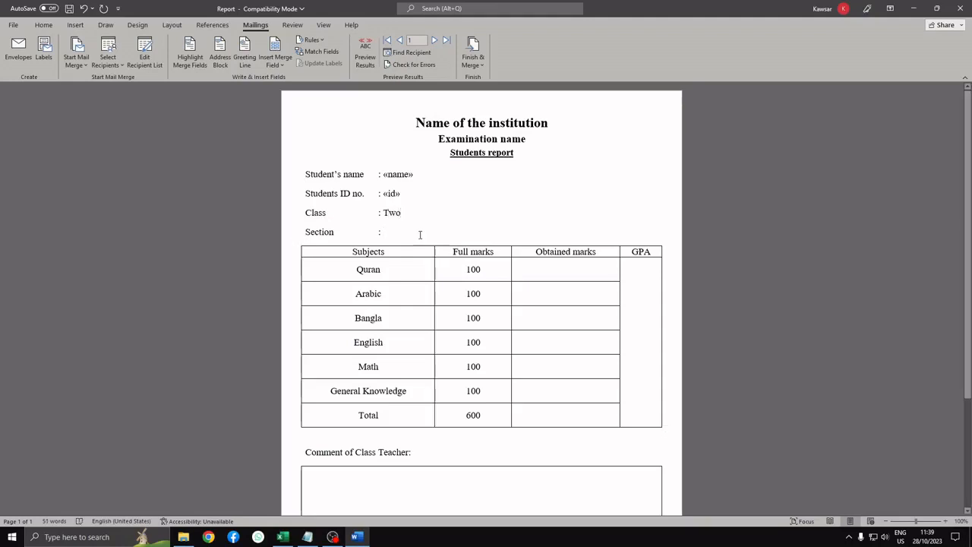
{"action": "type", "text": "B"}
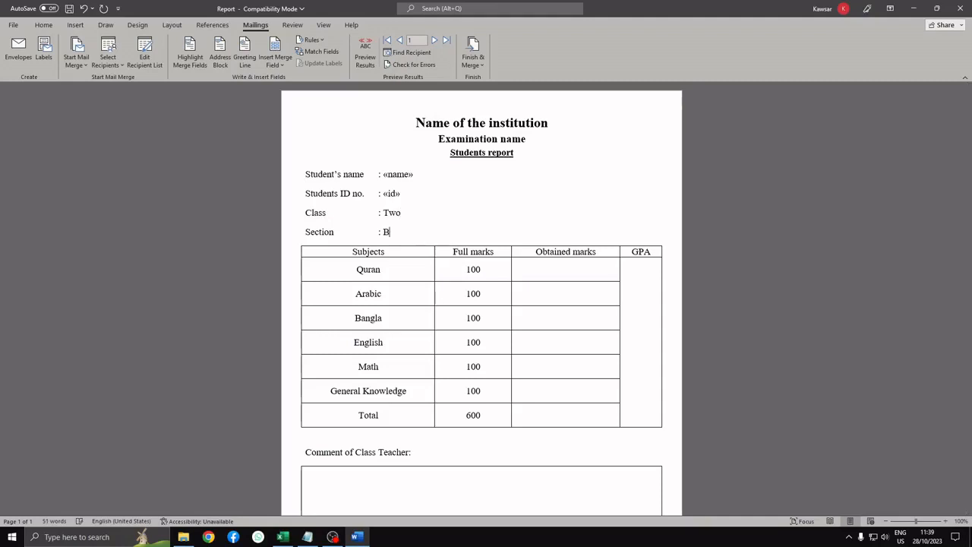
{"action": "type", "text": "oys"}
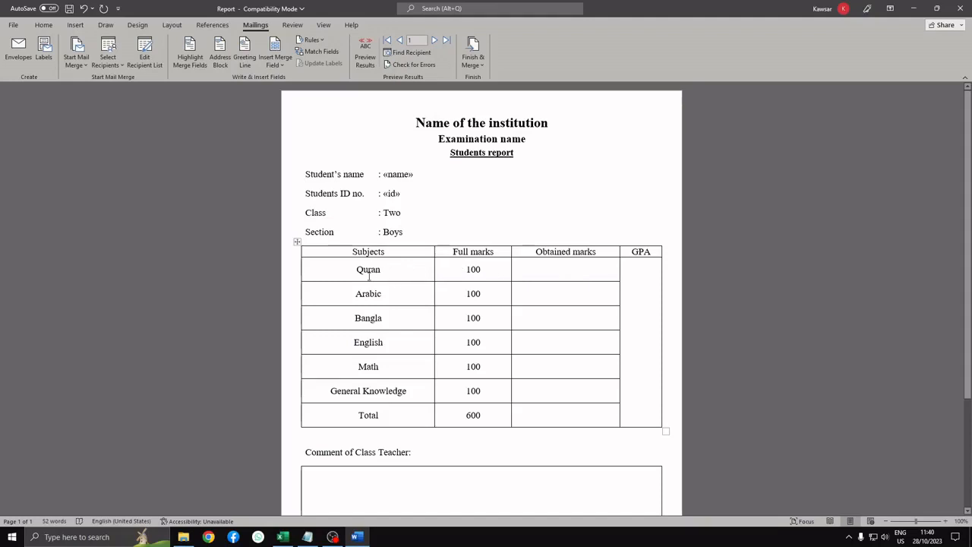
Insert the Quran, Arabic and Bangla merge fields in the Obtained marks cells of their matching subject rows.
{"action": "left_click", "coordinate": [565, 270]}
{"action": "left_click", "coordinate": [278, 62]}
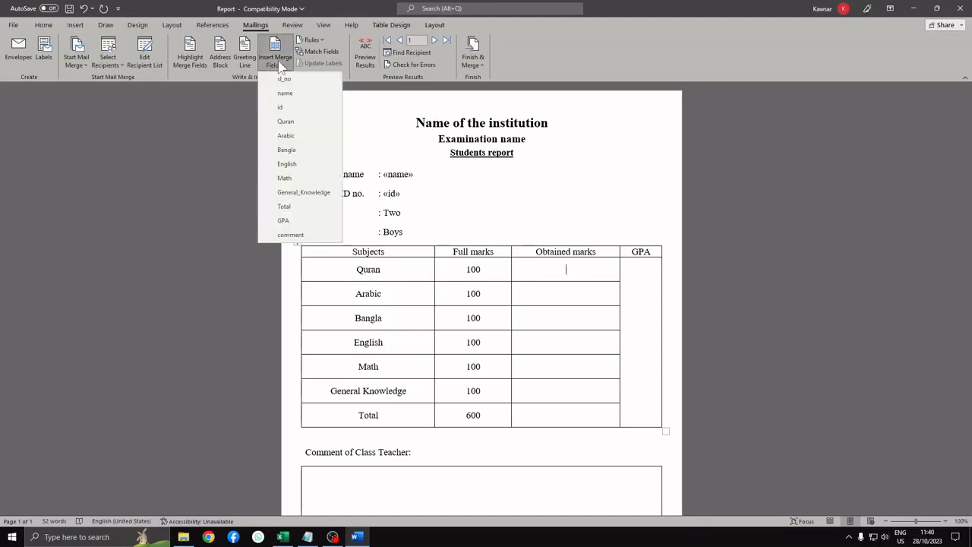
{"action": "left_click", "coordinate": [305, 119]}
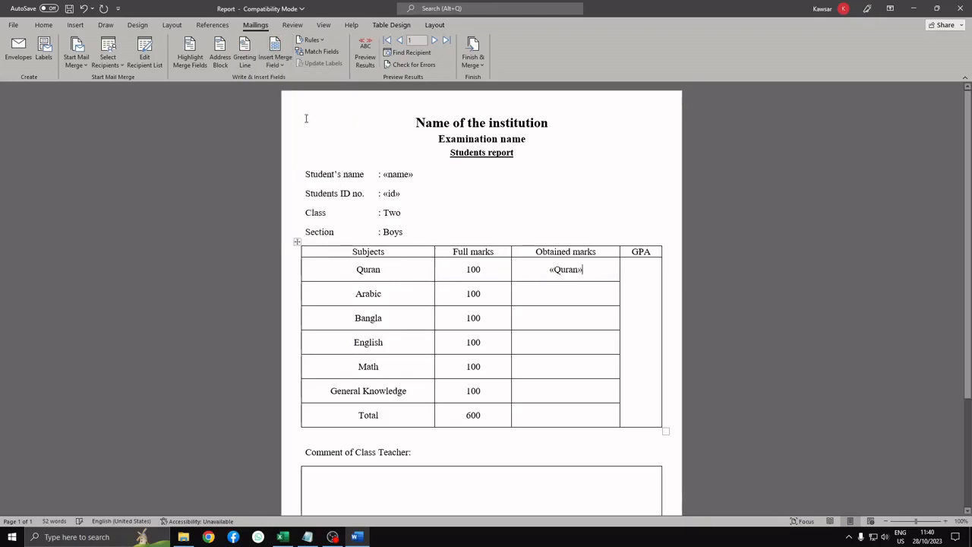
{"action": "left_click", "coordinate": [565, 293]}
{"action": "left_click", "coordinate": [278, 62]}
{"action": "left_click", "coordinate": [300, 138]}
{"action": "left_click", "coordinate": [278, 63]}
{"action": "left_click", "coordinate": [302, 157]}
Insert the English, Math and General_Knowledge merge fields in the Obtained marks cells of their matching subject rows.
{"action": "left_click", "coordinate": [576, 350]}
{"action": "left_click", "coordinate": [278, 62]}
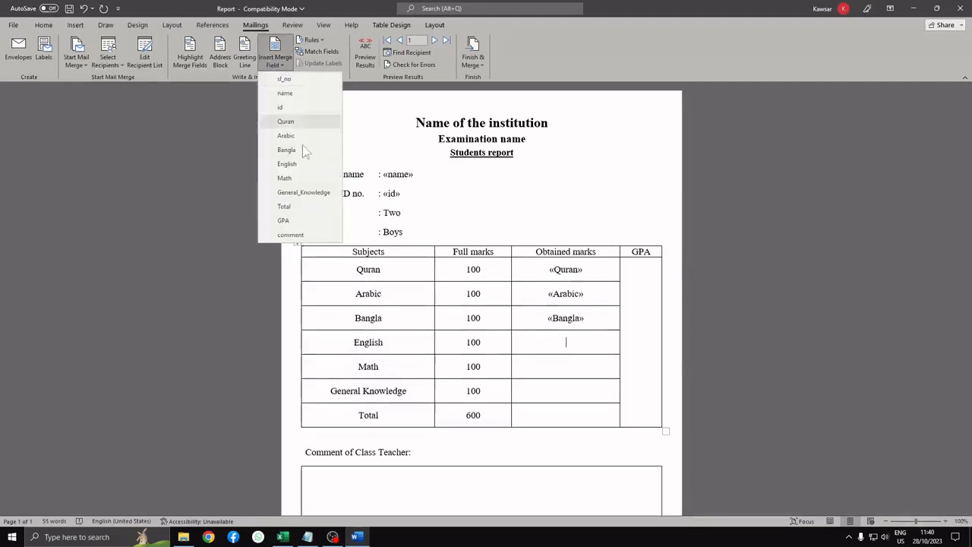
{"action": "left_click", "coordinate": [302, 164]}
{"action": "left_click", "coordinate": [564, 361]}
{"action": "left_click", "coordinate": [278, 62]}
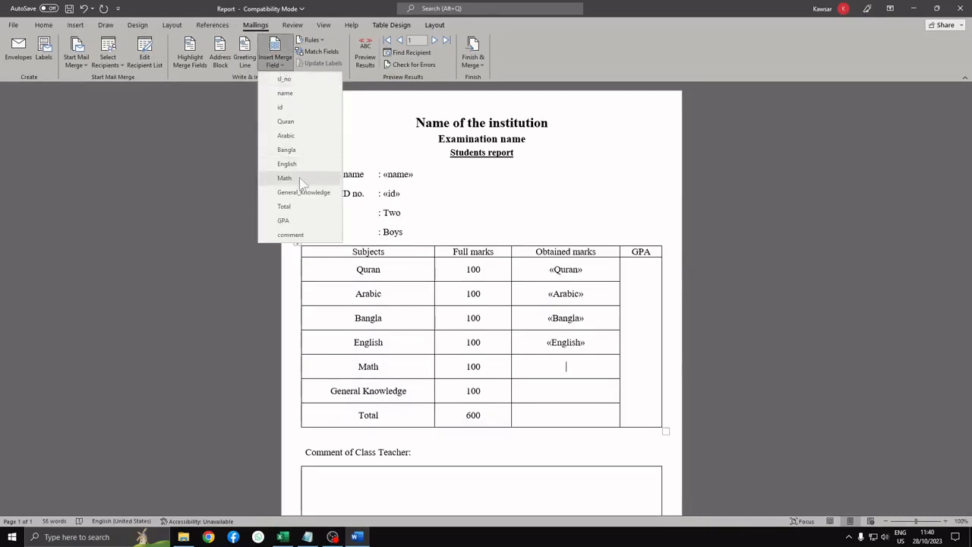
{"action": "left_click", "coordinate": [300, 183]}
{"action": "left_click", "coordinate": [608, 399]}
{"action": "left_click", "coordinate": [280, 62]}
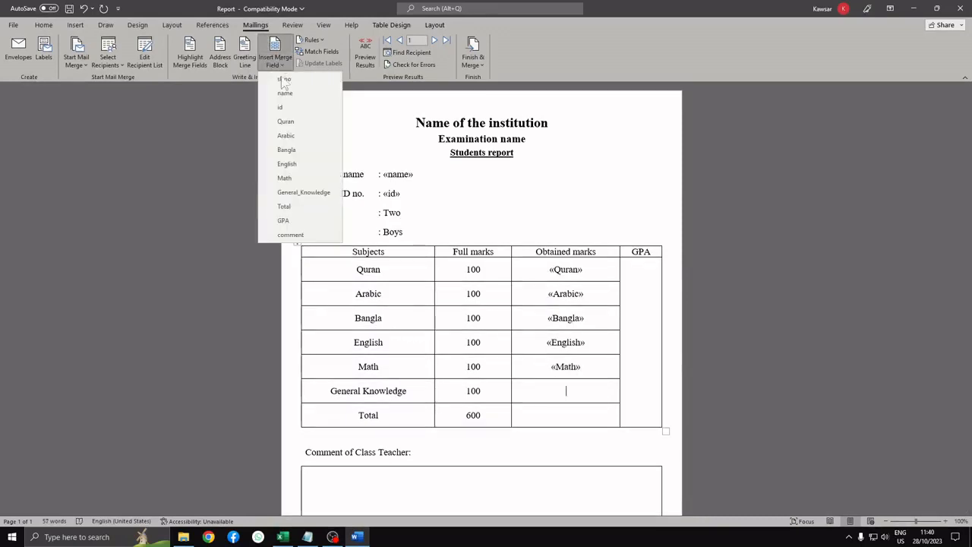
{"action": "left_click", "coordinate": [304, 192]}
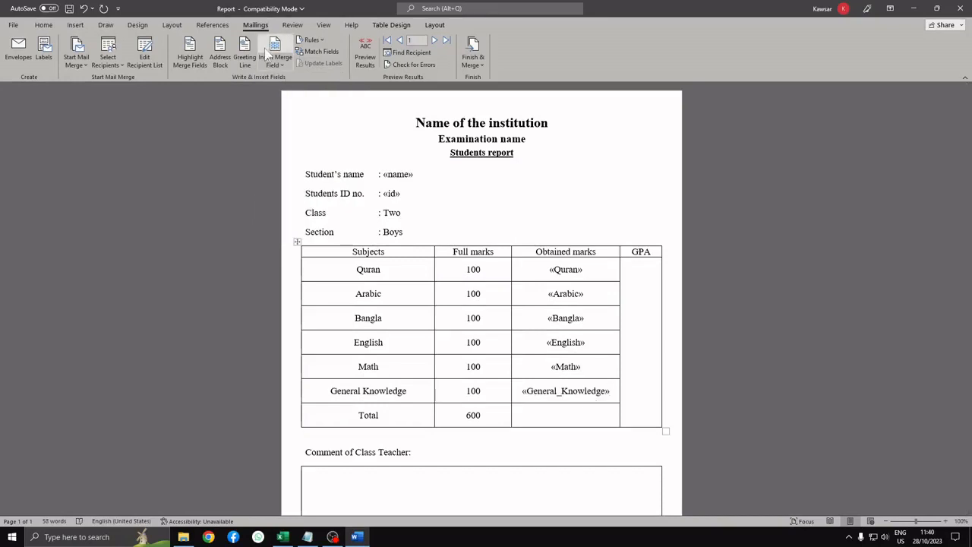
Insert the Total merge field in the Total row's Obtained marks cell and the GPA merge field in the GPA column.
{"action": "left_click", "coordinate": [268, 55]}
{"action": "left_click", "coordinate": [532, 326]}
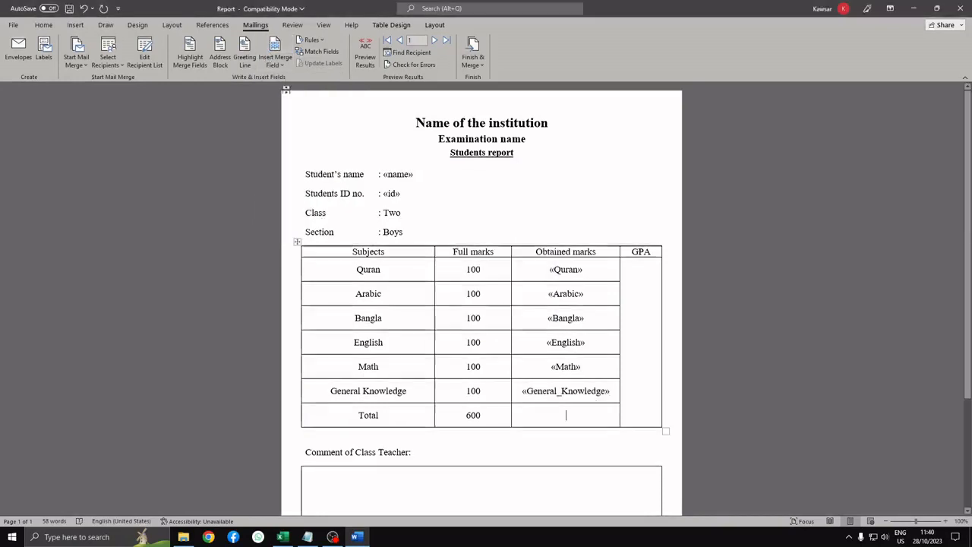
{"action": "left_click", "coordinate": [280, 62]}
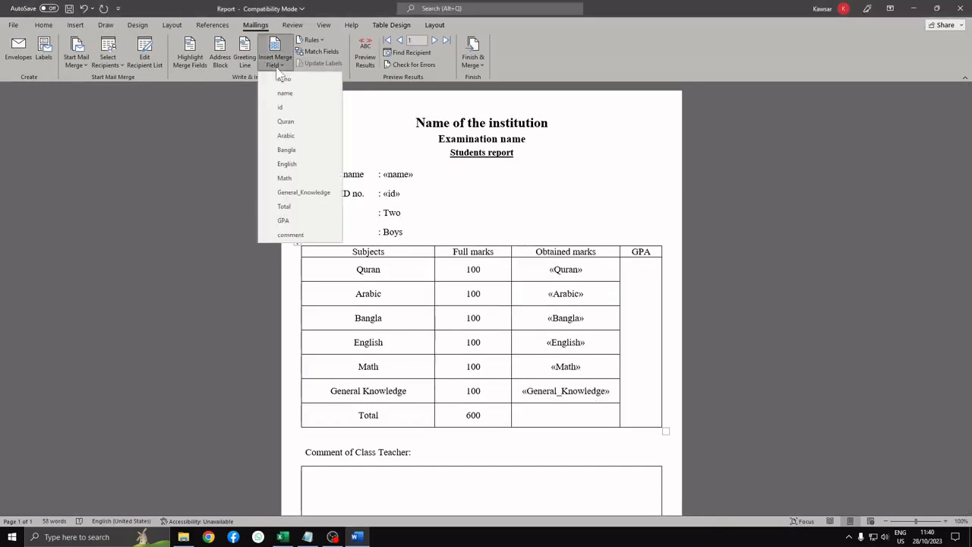
{"action": "left_click", "coordinate": [306, 209]}
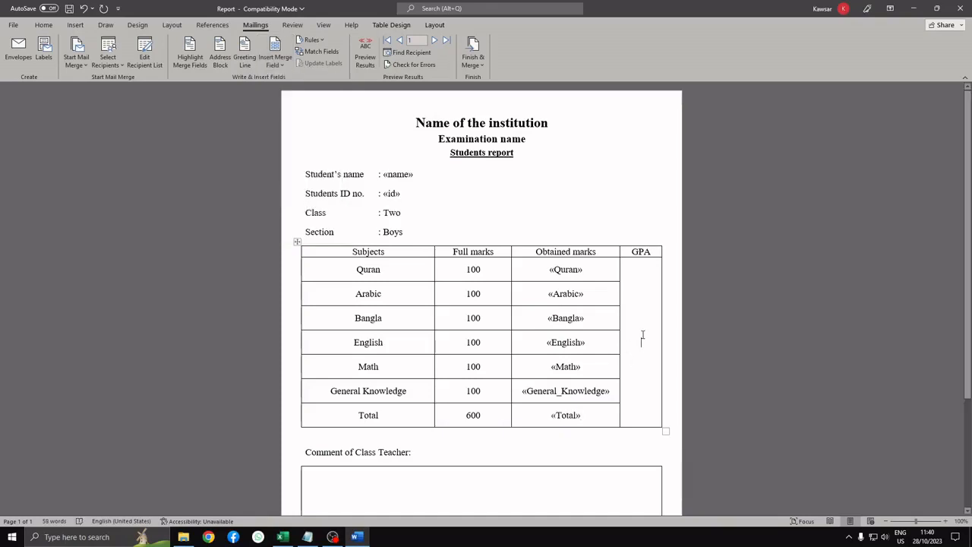
{"action": "left_click", "coordinate": [278, 62]}
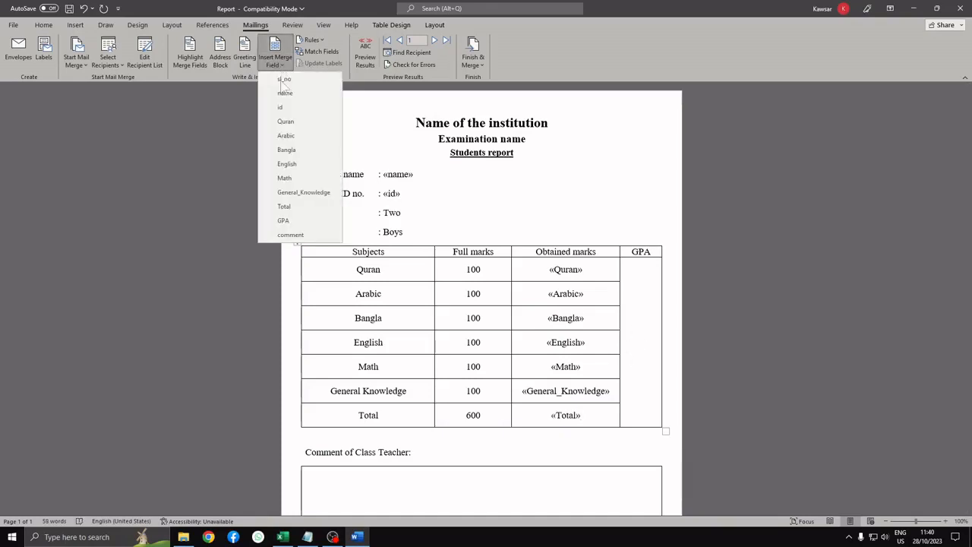
{"action": "left_click", "coordinate": [297, 224]}
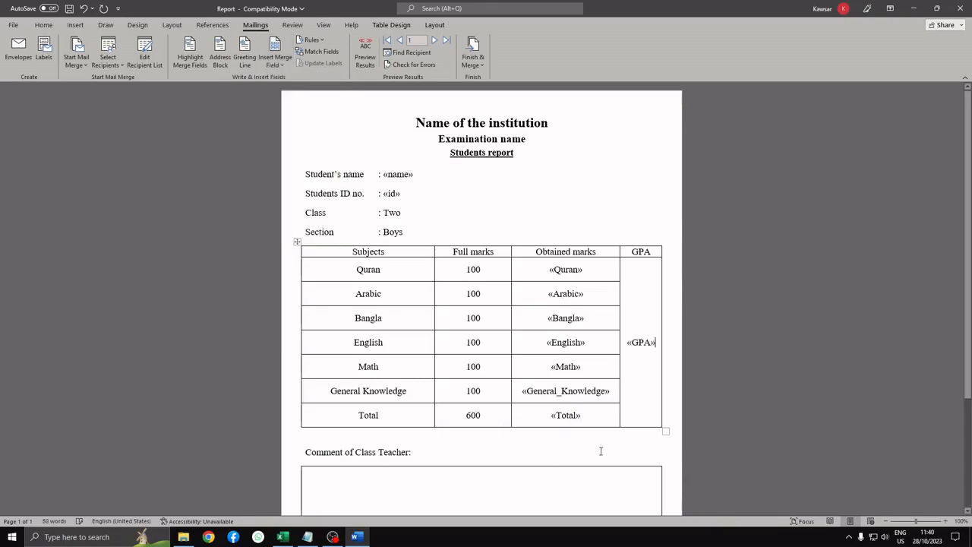
Insert the comment merge field in the box under Comment of Class Teacher.
{"action": "scroll", "coordinate": [455, 443], "scroll_direction": "down", "scroll_amount": 2}
{"action": "left_click", "coordinate": [436, 426]}
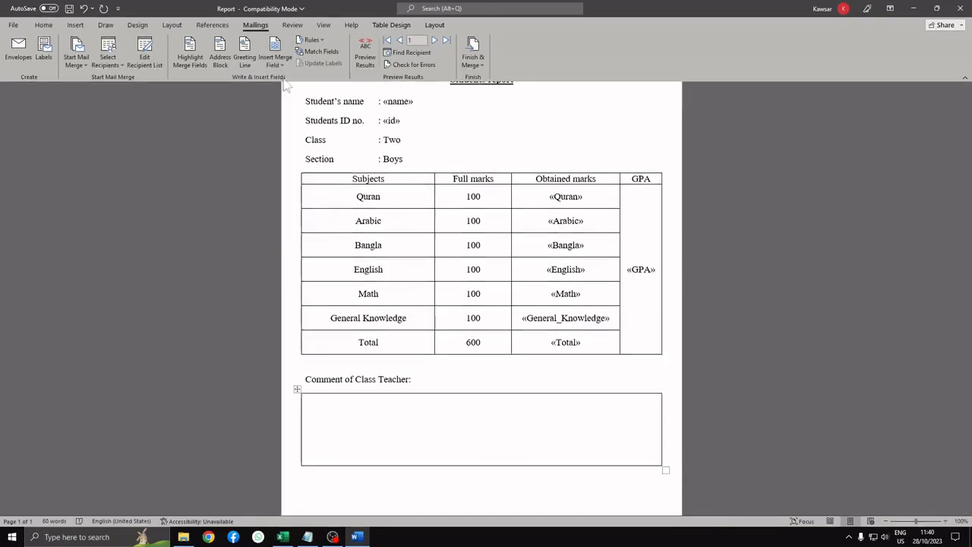
{"action": "left_click", "coordinate": [277, 61]}
{"action": "left_click", "coordinate": [317, 236]}
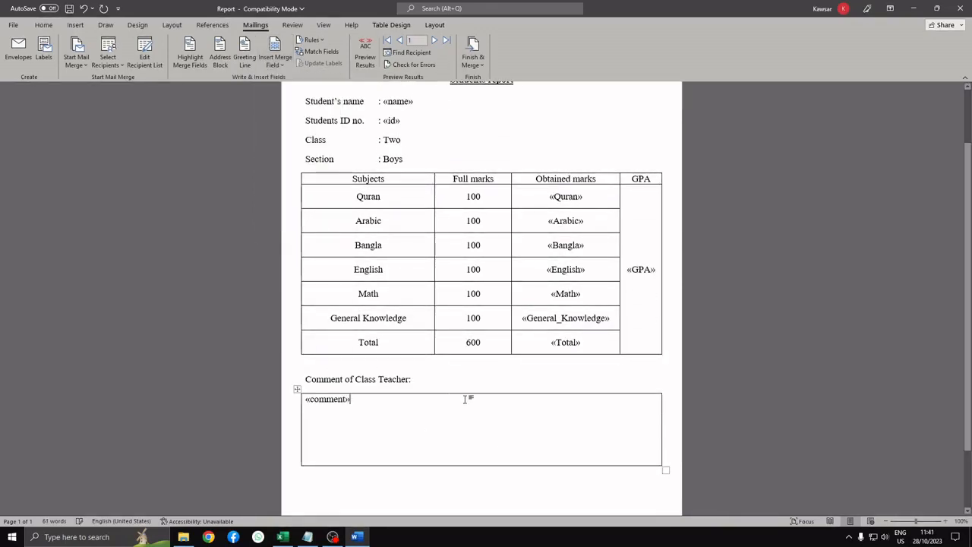
{"action": "scroll", "coordinate": [392, 177], "scroll_direction": "up", "scroll_amount": 2}
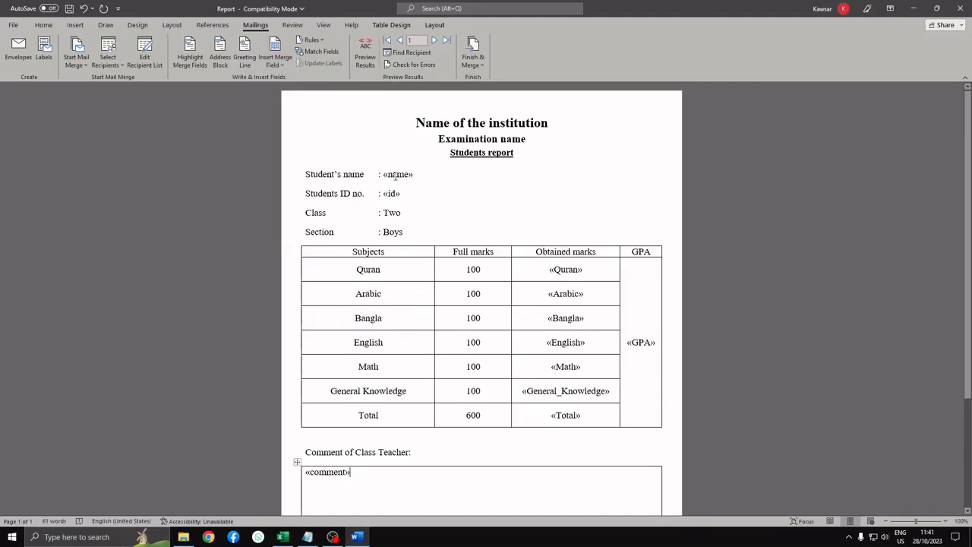
{"action": "left_click", "coordinate": [280, 69]}
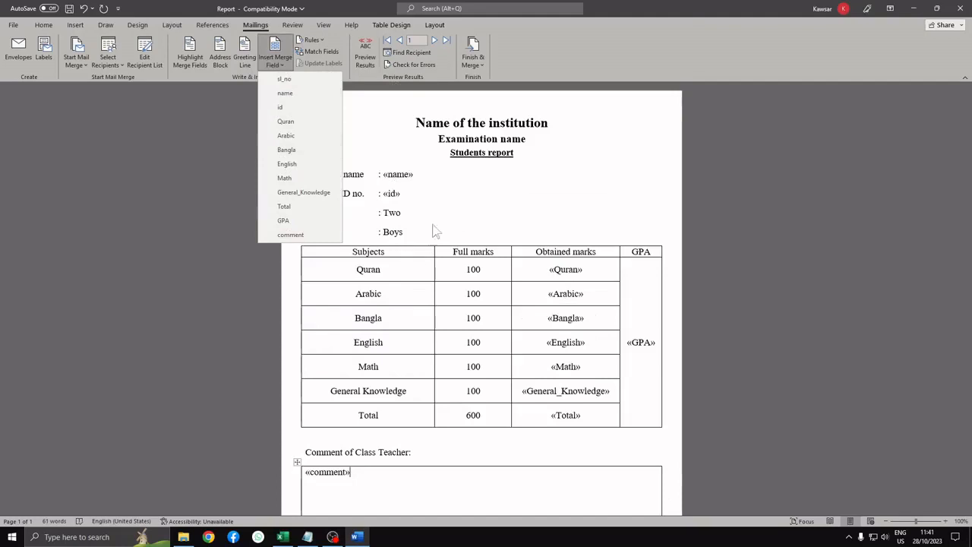
{"action": "left_click", "coordinate": [453, 186]}
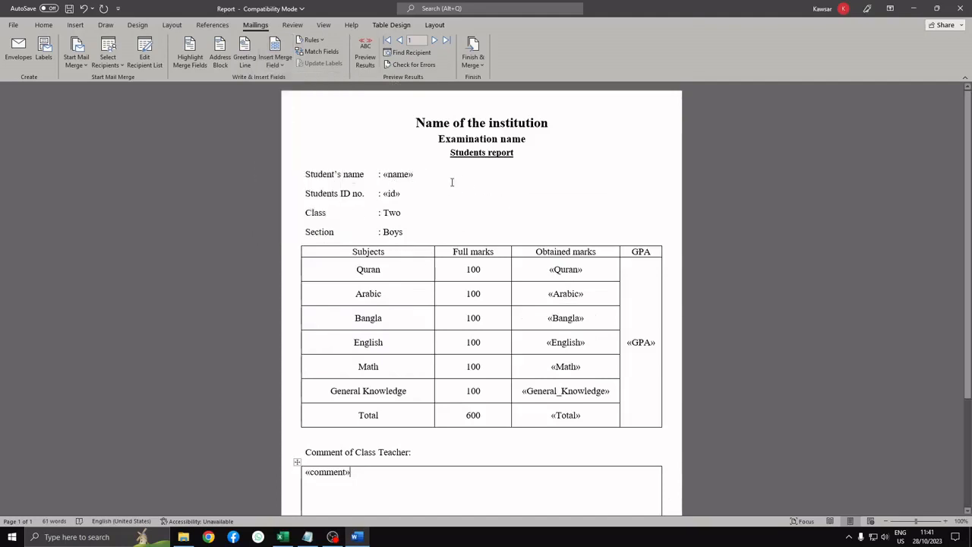
{"action": "scroll", "coordinate": [475, 387], "scroll_direction": "down", "scroll_amount": 2}
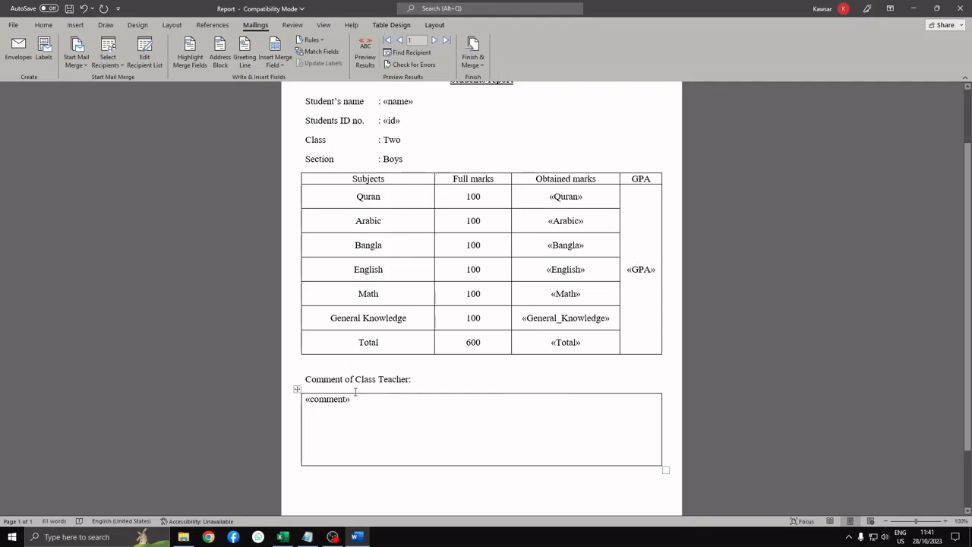
{"action": "scroll", "coordinate": [354, 391], "scroll_direction": "up", "scroll_amount": 2}
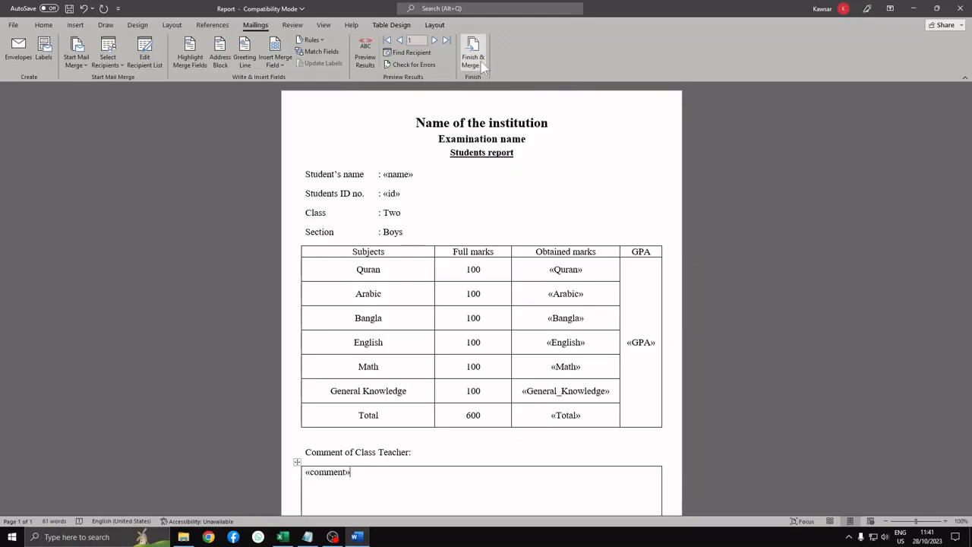
Finish the mail merge by generating individual documents for all records in a new document.
{"action": "left_click", "coordinate": [480, 67]}
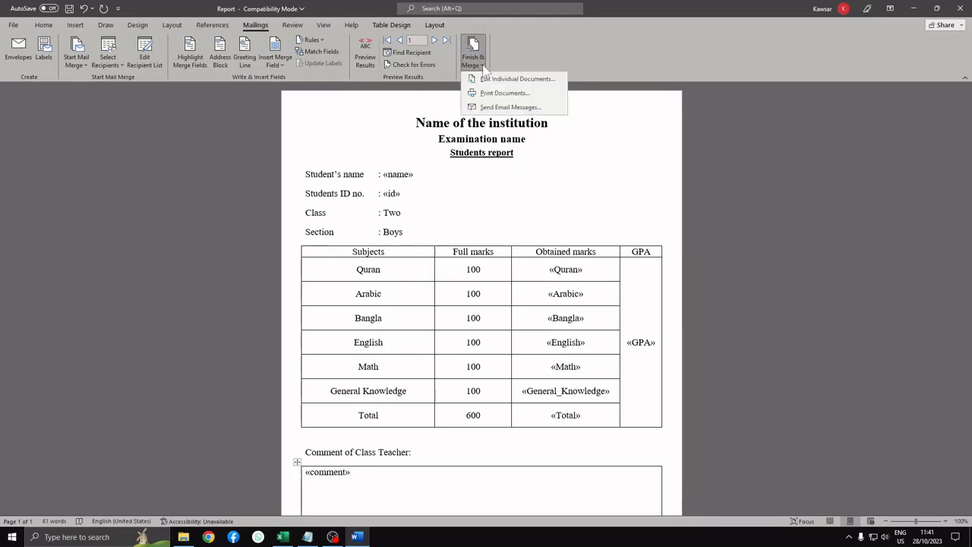
{"action": "left_click", "coordinate": [548, 86]}
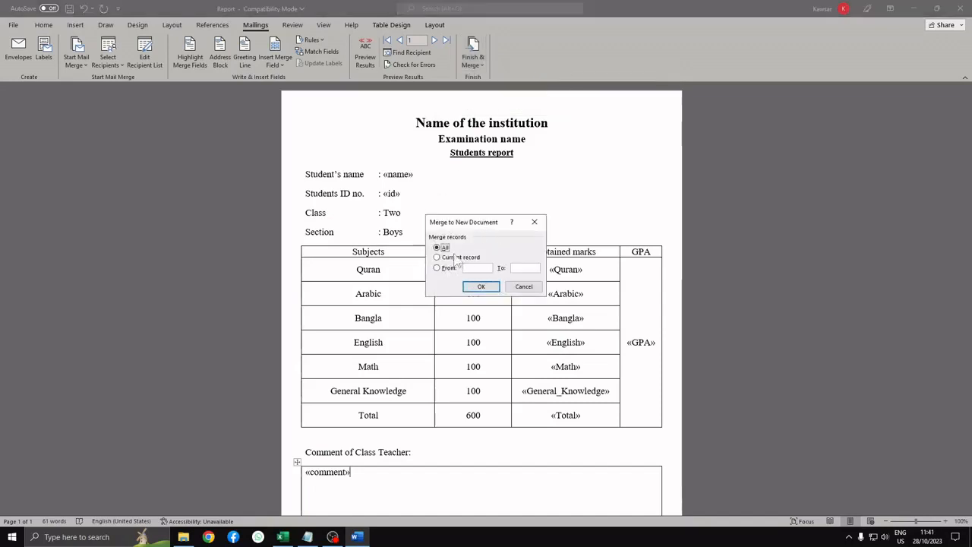
{"action": "left_click", "coordinate": [494, 289]}
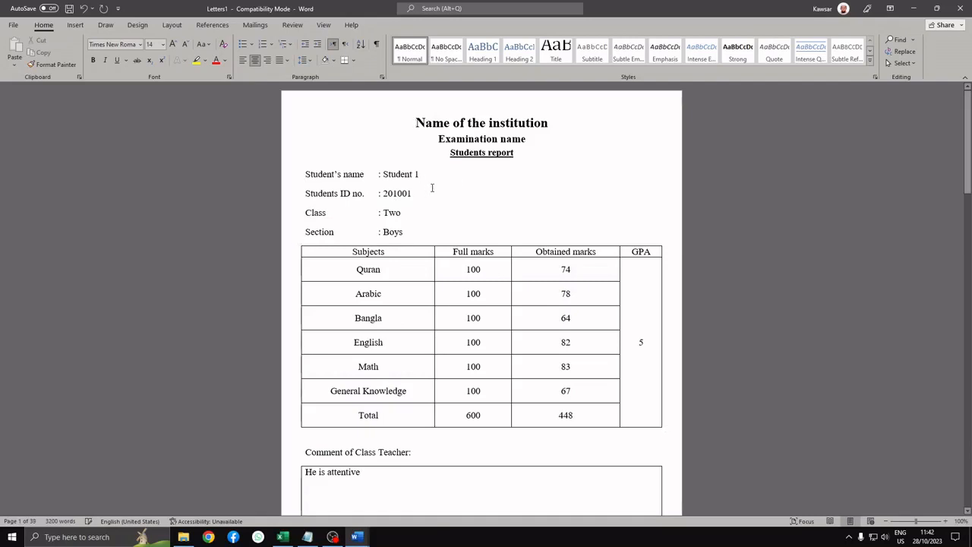
Check the Student 1 row in the Excel marks sheet, then return to the merged Letters1 document in Word.
{"action": "left_click", "coordinate": [282, 537]}
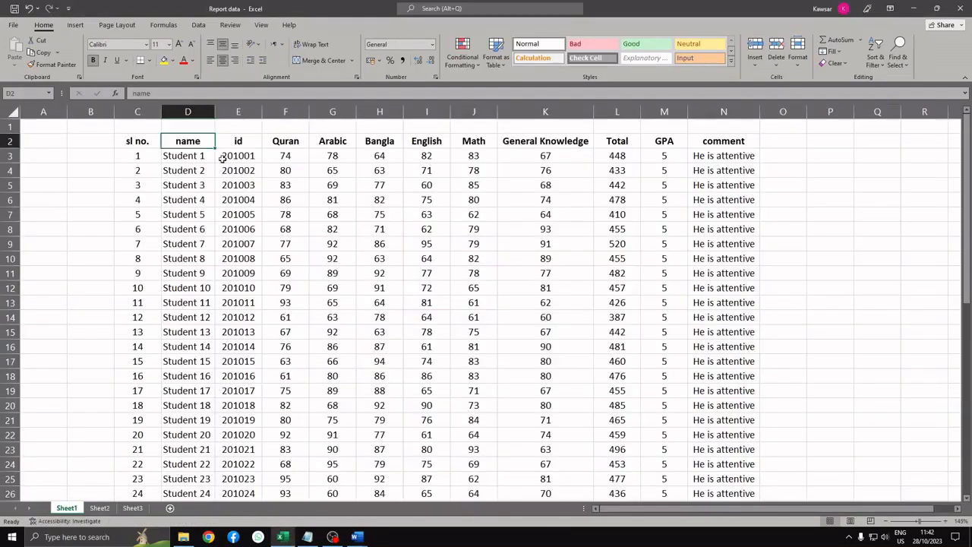
{"action": "left_click", "coordinate": [200, 157]}
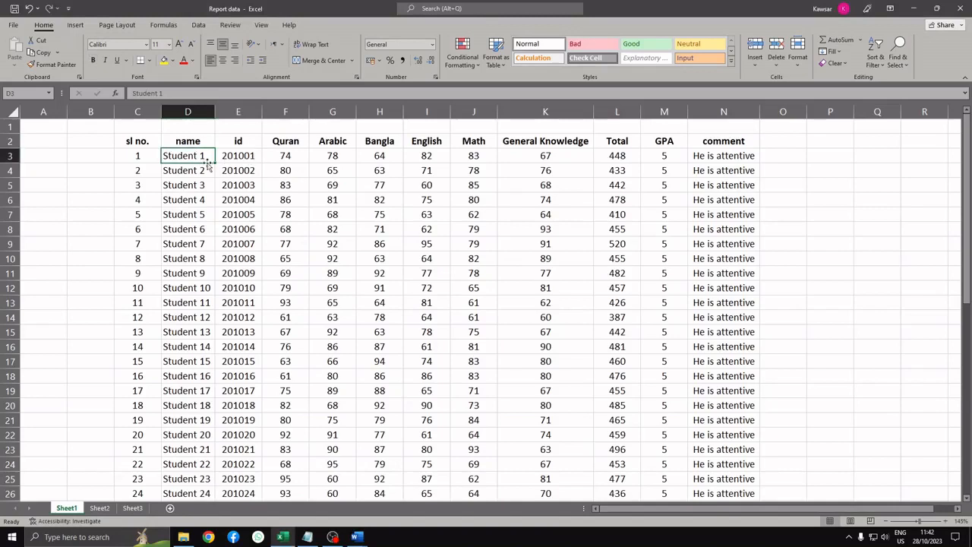
{"action": "left_click", "coordinate": [356, 536]}
{"action": "left_click", "coordinate": [401, 516]}
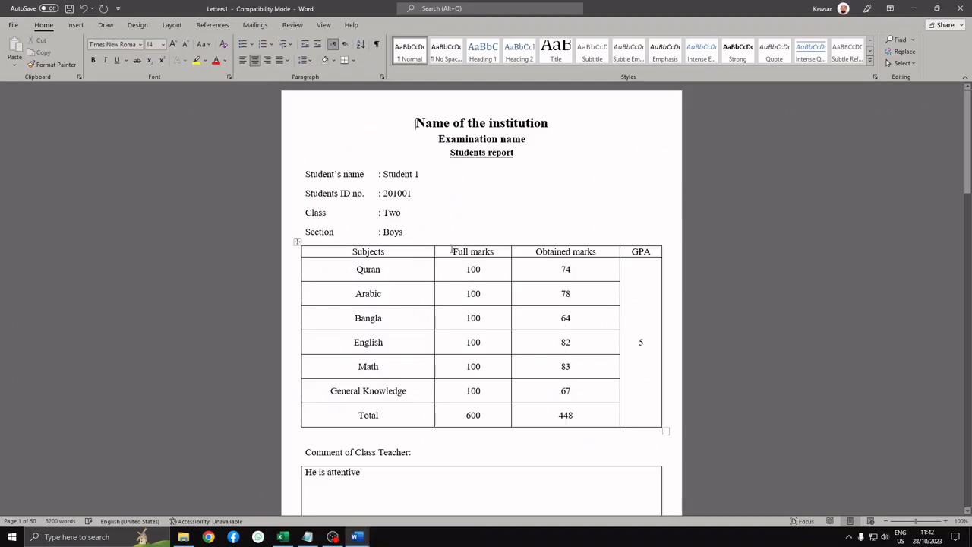
Look through the first few students' merged report cards and return to the first page.
{"action": "scroll", "coordinate": [451, 245], "scroll_direction": "down", "scroll_amount": 12}
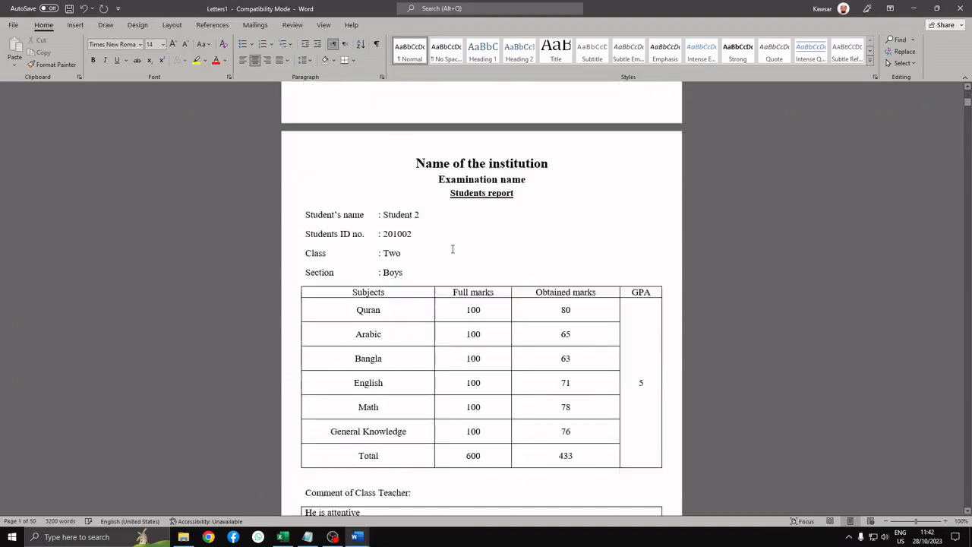
{"action": "scroll", "coordinate": [459, 196], "scroll_direction": "down", "scroll_amount": 12}
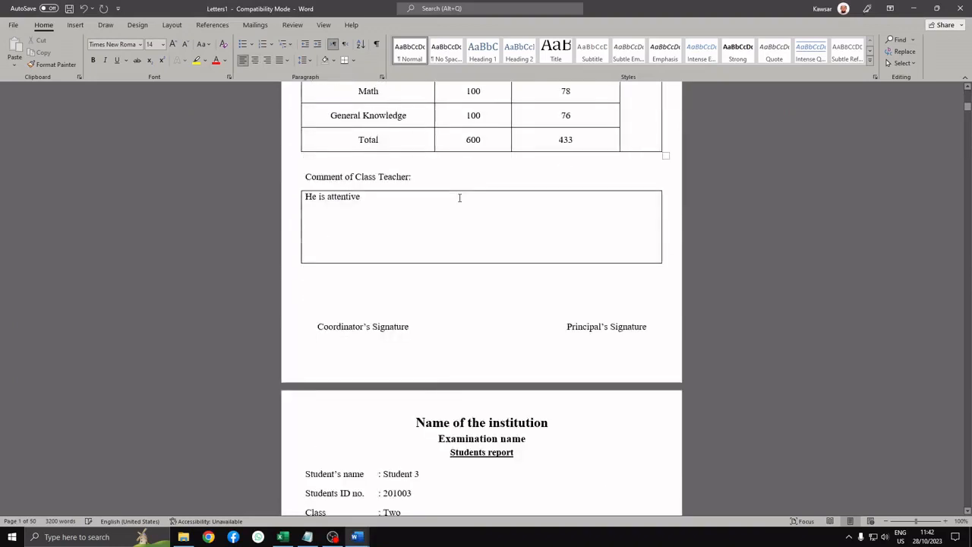
{"action": "scroll", "coordinate": [431, 158], "scroll_direction": "down", "scroll_amount": 3}
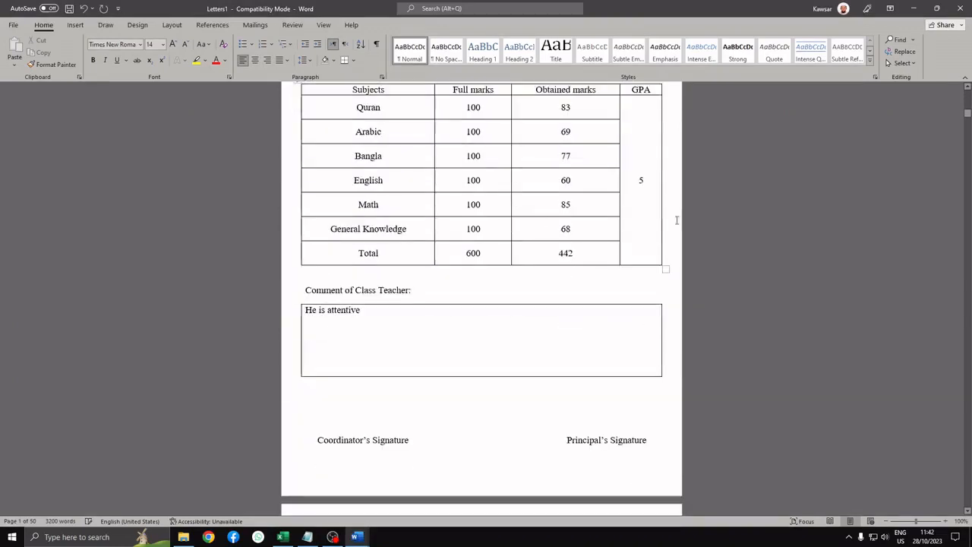
{"action": "left_click_drag", "start_coordinate": [966, 114], "coordinate": [966, 85]}
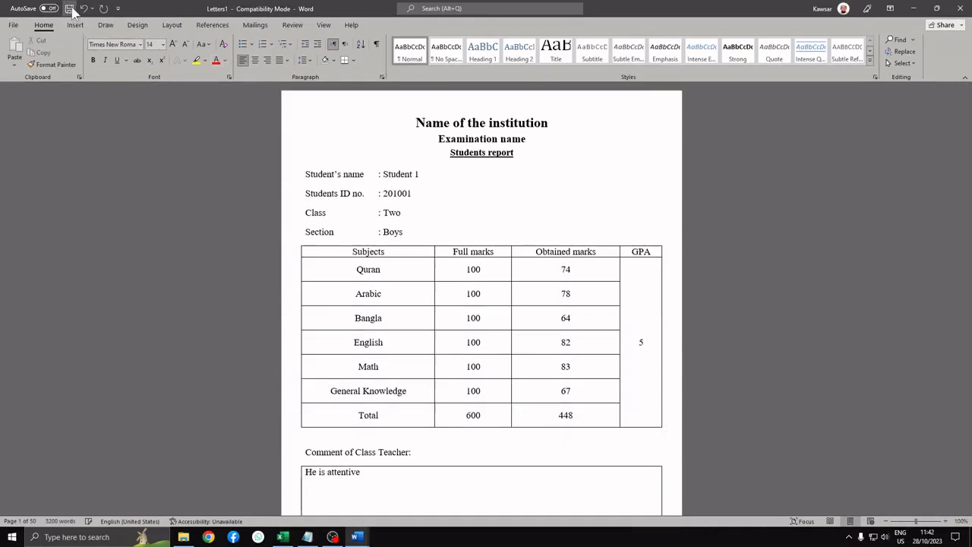
Save the merged report cards as a Word document named "result" in the "Bulk report card using ms word and excel" folder.
{"action": "left_click", "coordinate": [13, 25]}
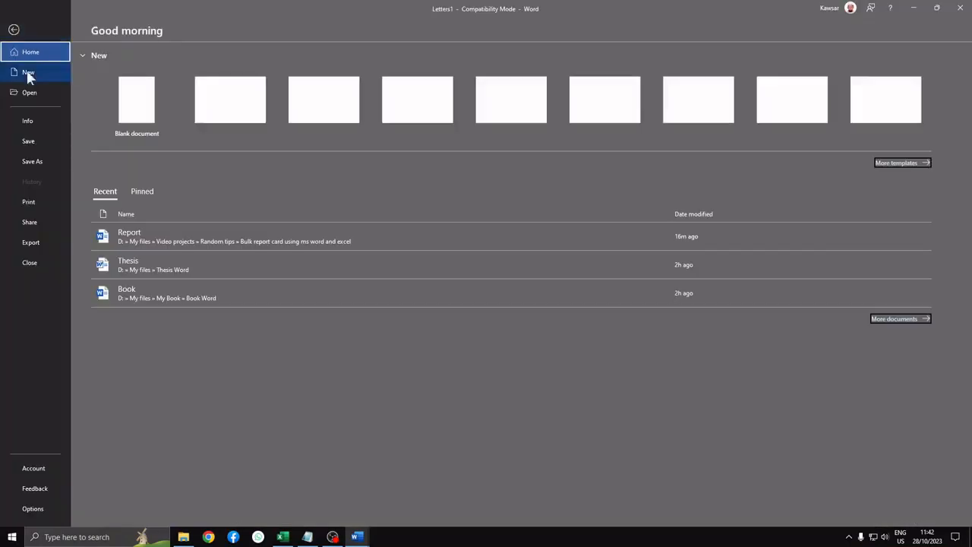
{"action": "left_click", "coordinate": [42, 158]}
{"action": "left_click", "coordinate": [396, 119]}
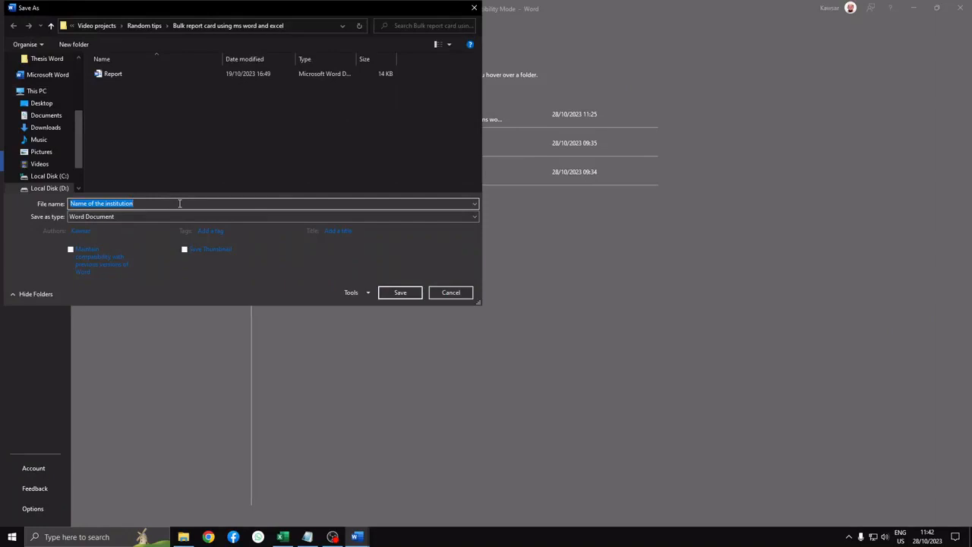
{"action": "type", "text": "result"}
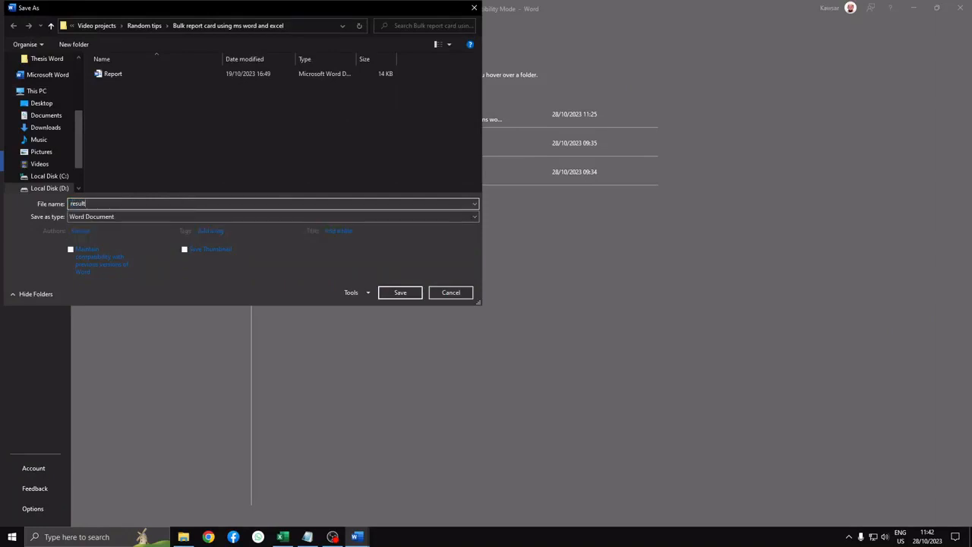
{"action": "key", "text": "Return"}
{"action": "left_click", "coordinate": [519, 291]}
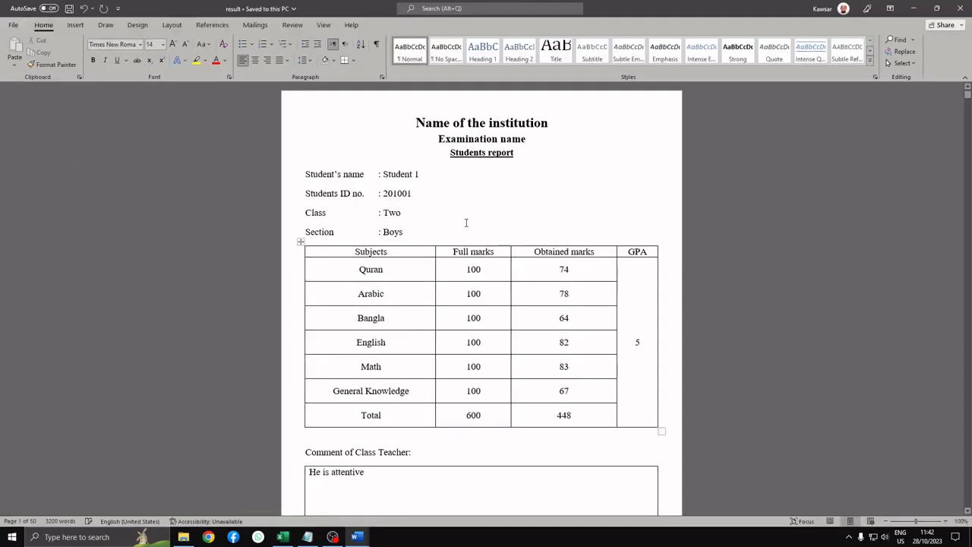
Review the first few report cards in the saved result document and go back to its beginning.
{"action": "scroll", "coordinate": [466, 222], "scroll_direction": "down", "scroll_amount": 15}
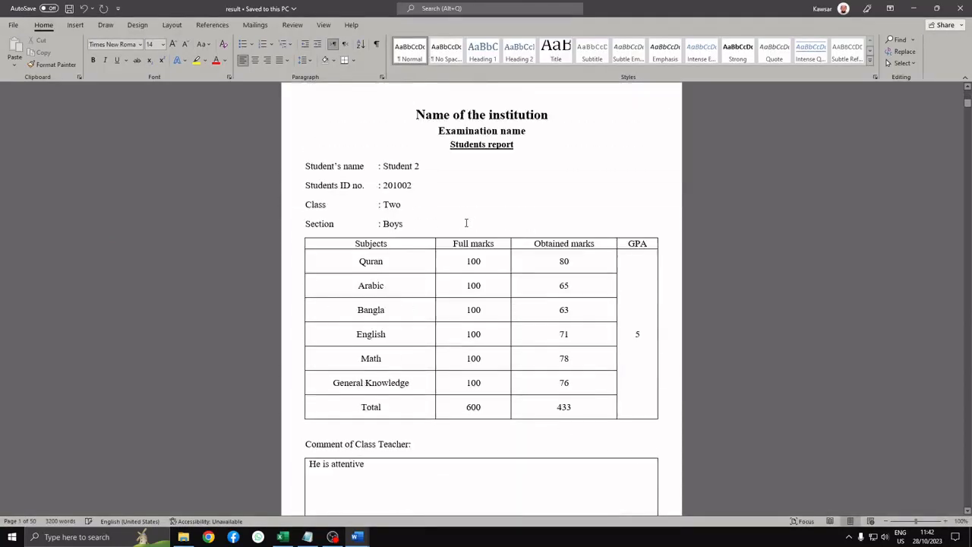
{"action": "scroll", "coordinate": [466, 222], "scroll_direction": "down", "scroll_amount": 15}
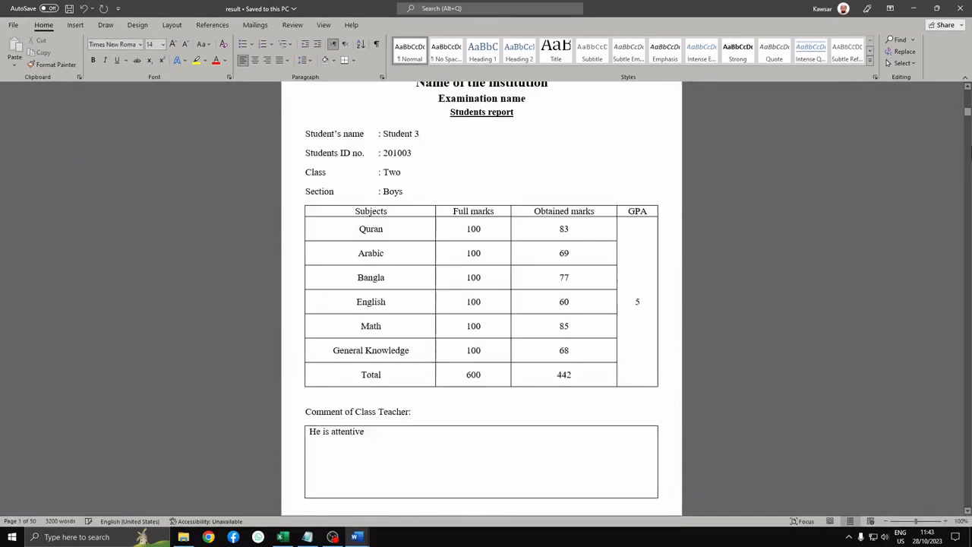
{"action": "left_click_drag", "start_coordinate": [968, 111], "coordinate": [968, 92]}
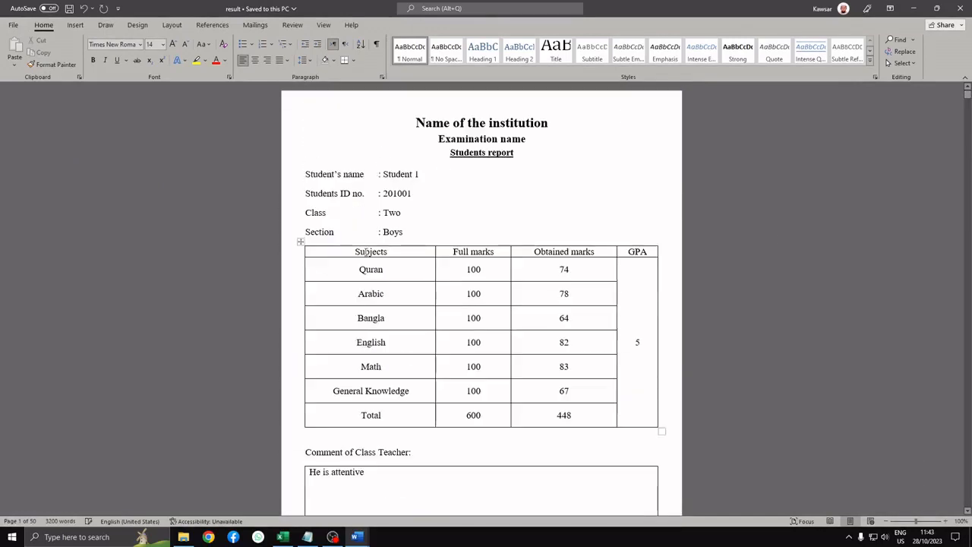